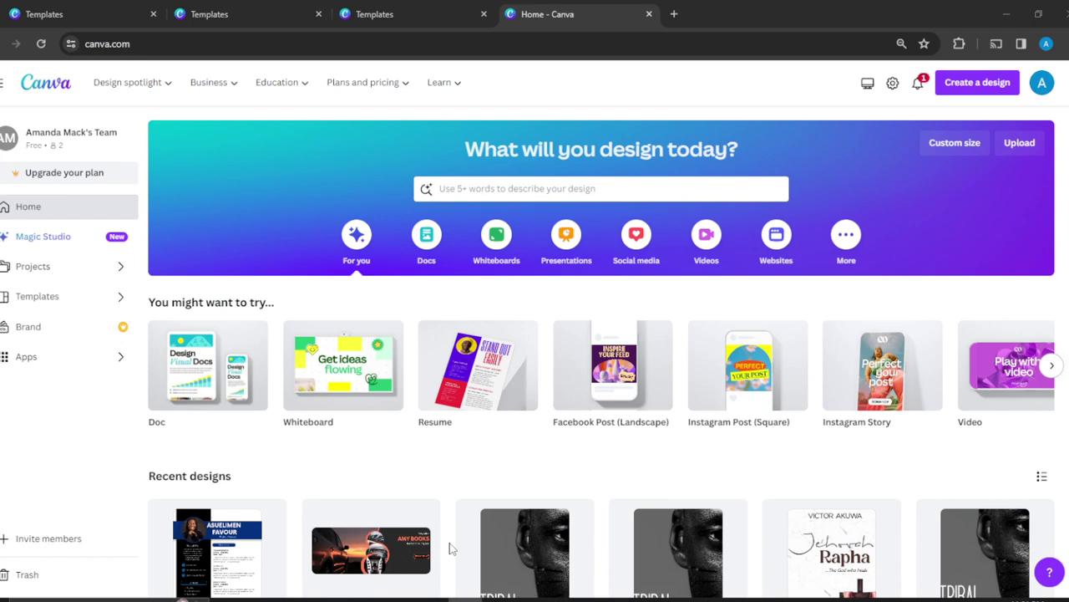
Search Canva's home page for 'youtube thumbnail' templates.
mouse_move(533, 599)
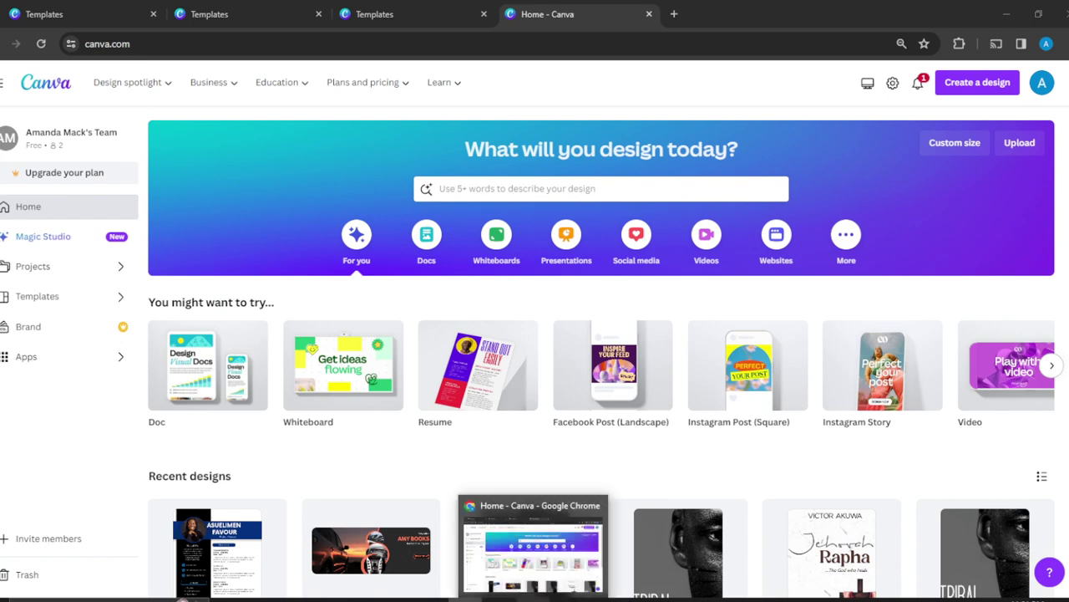
left_click(539, 554)
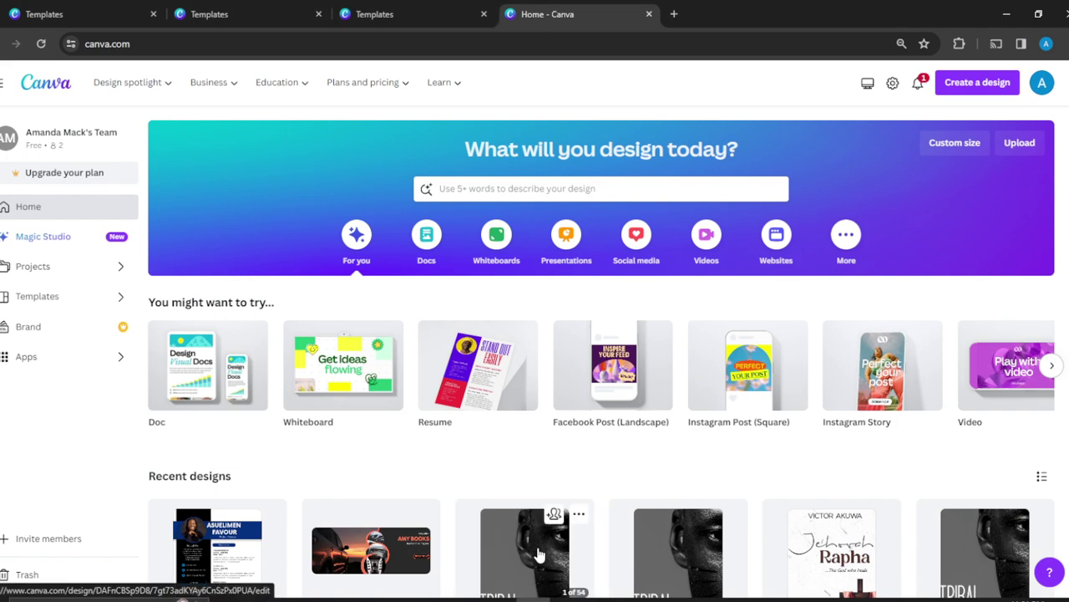
left_click(524, 188)
type("y")
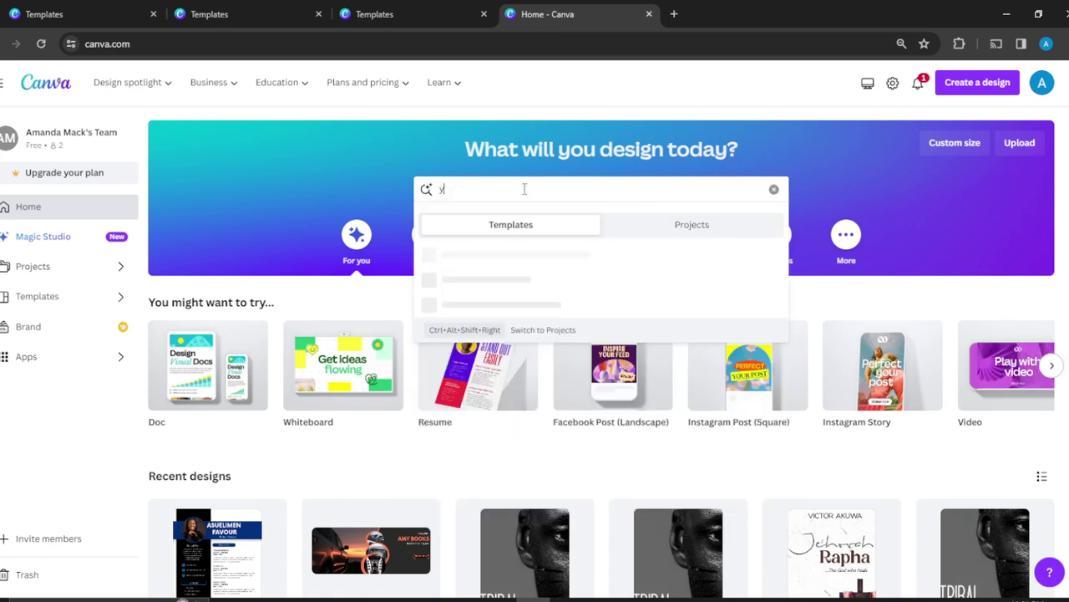
type("outube")
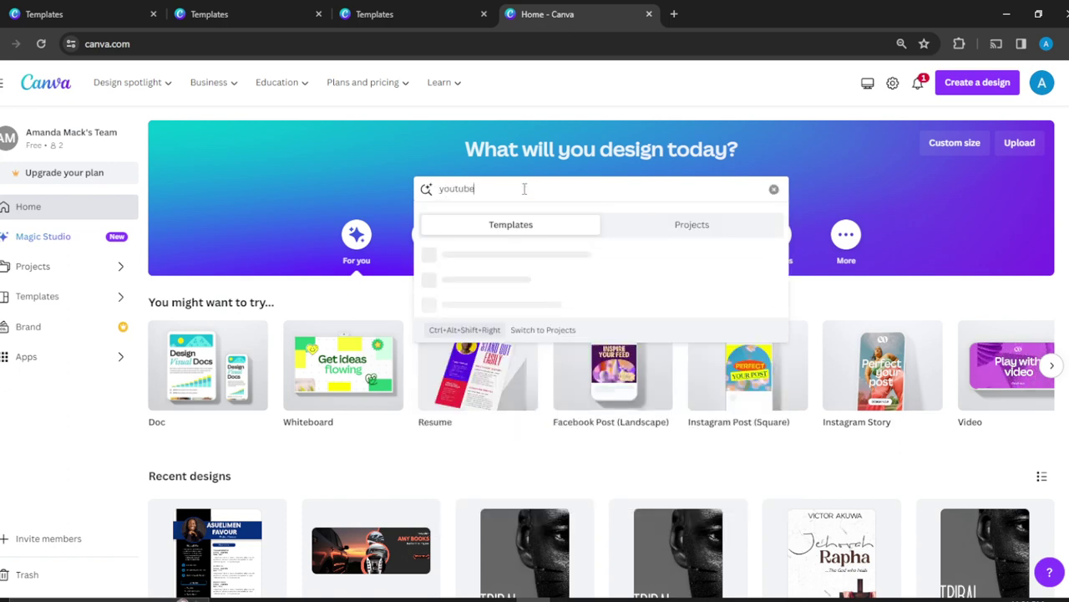
type(" th")
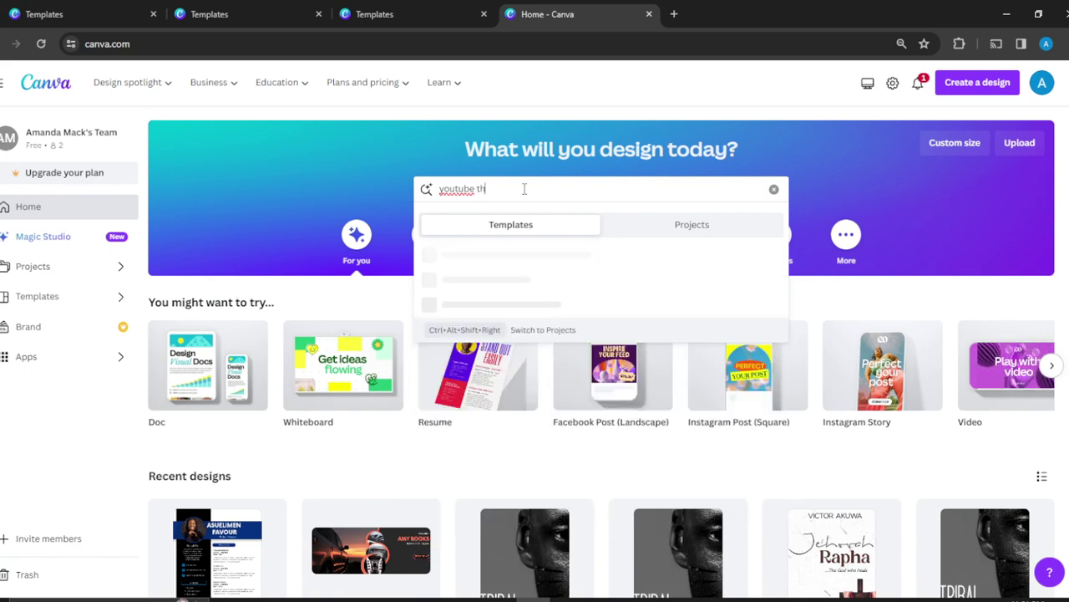
type("um")
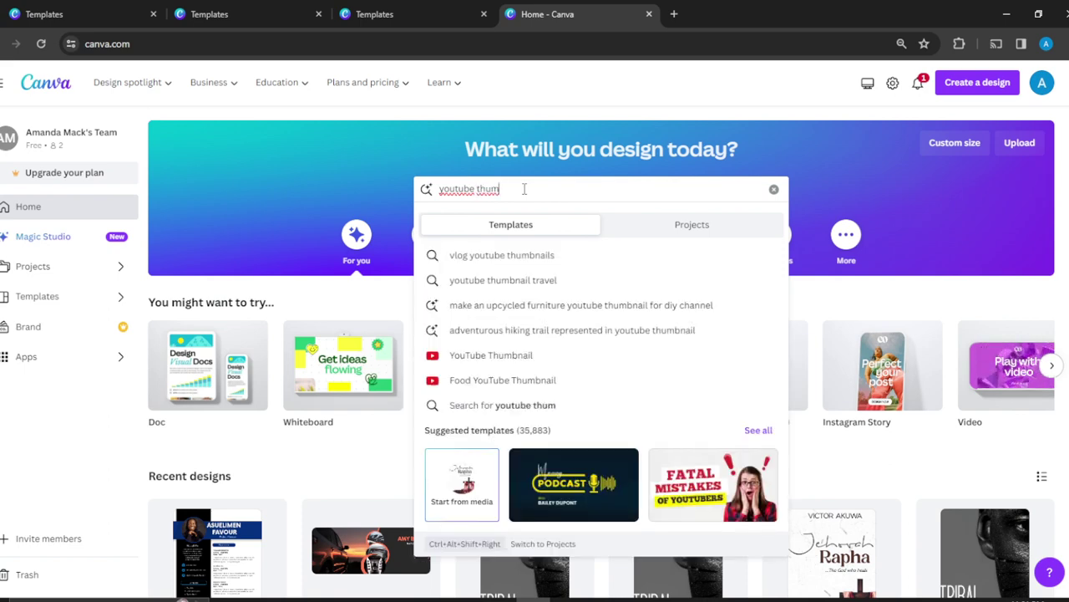
type("bnail")
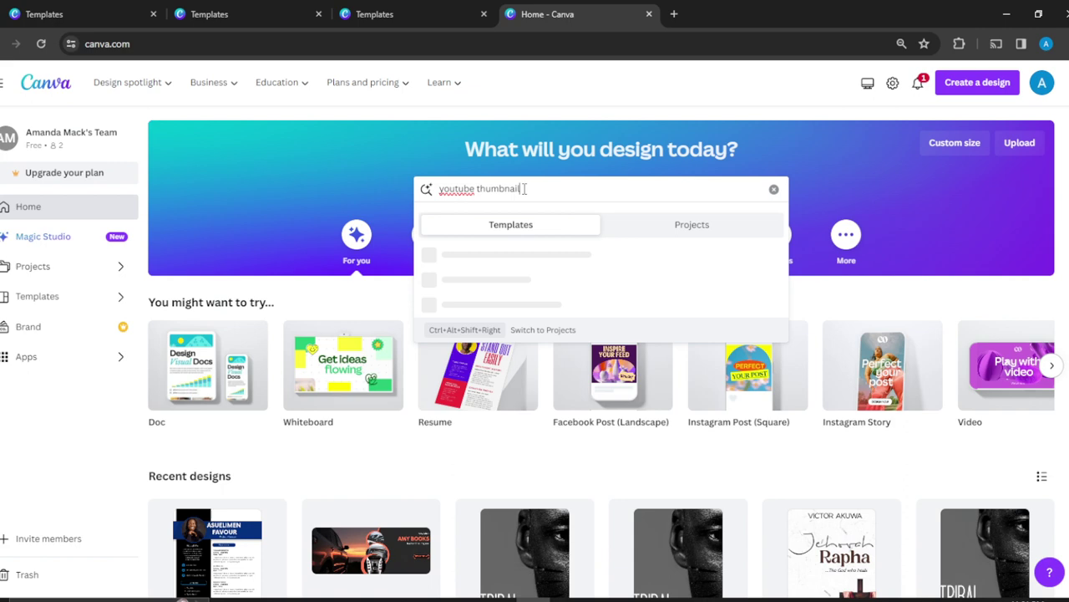
key("Return")
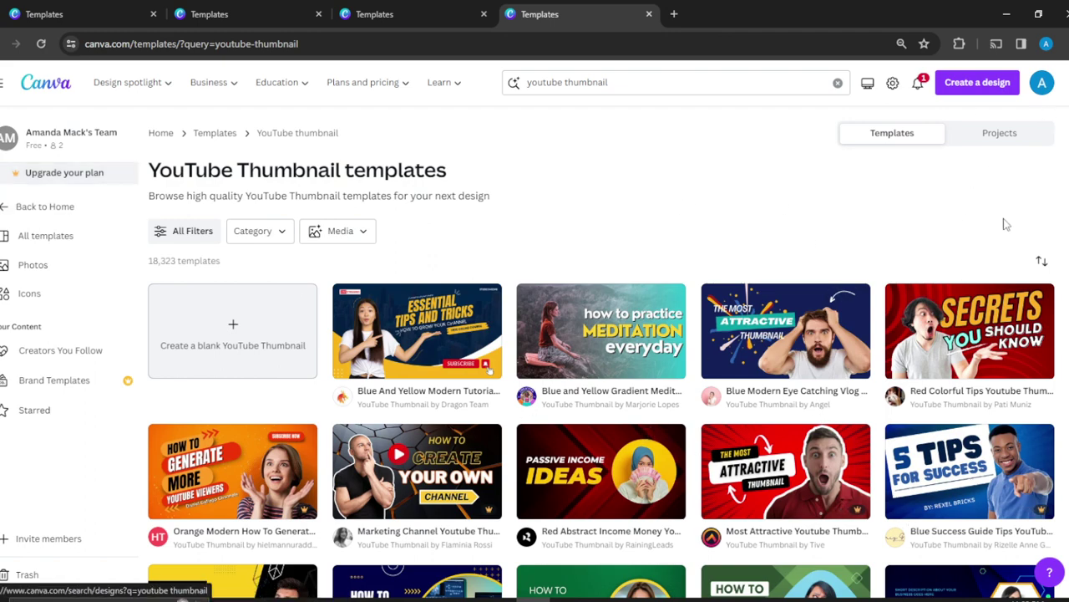
Open the Blue And Yellow Modern Tutorial YouTube Thumbnail template from the results grid.
scroll(923, 282, "down", 2)
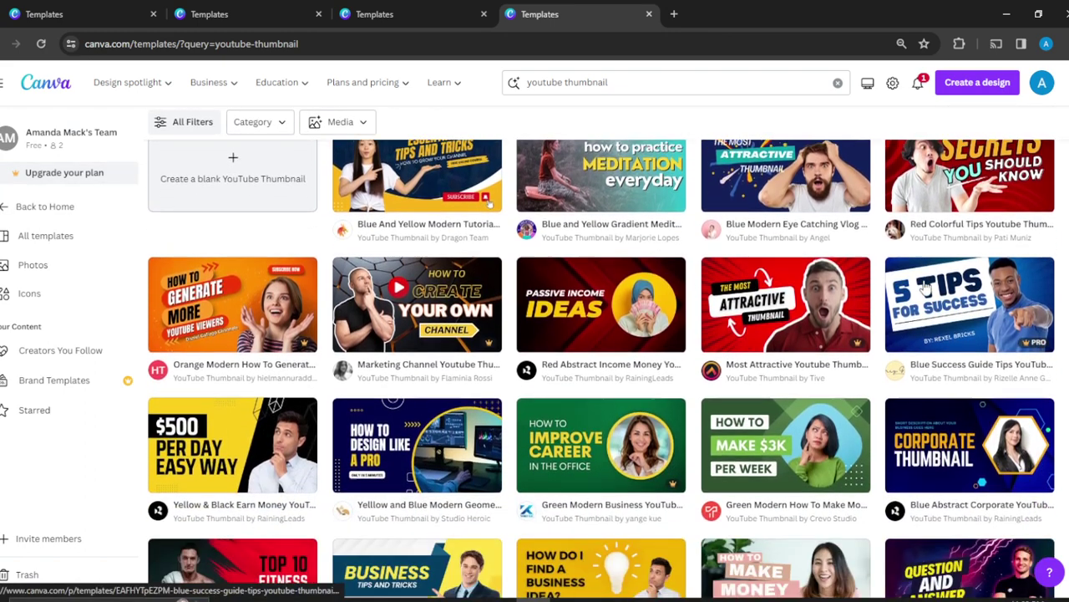
scroll(923, 287, "up", 1)
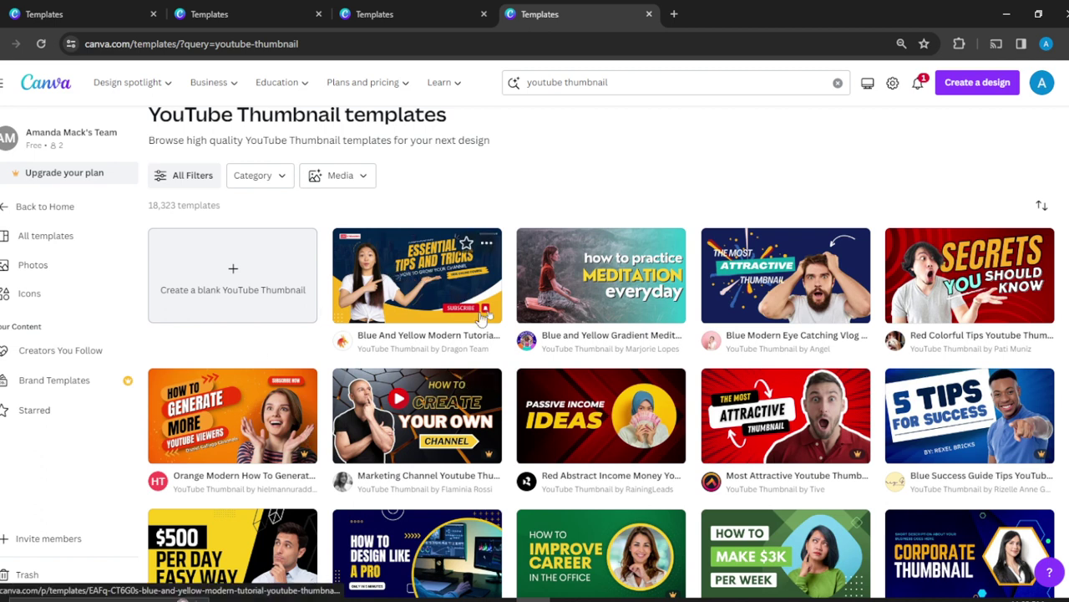
left_click(418, 266)
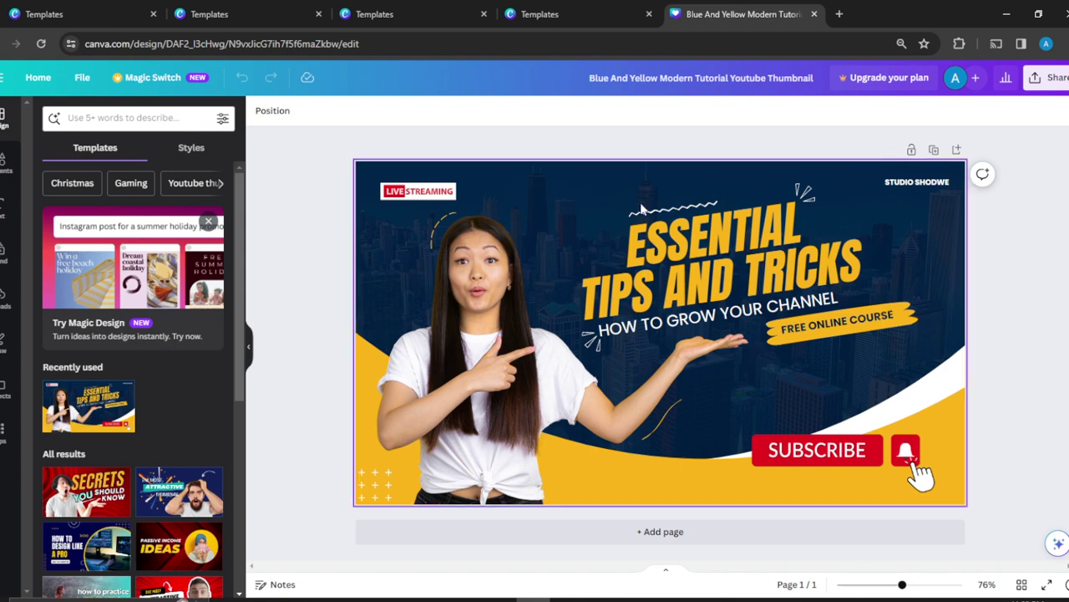
Replace the template woman's photo with the uploaded portrait.
left_click(478, 365)
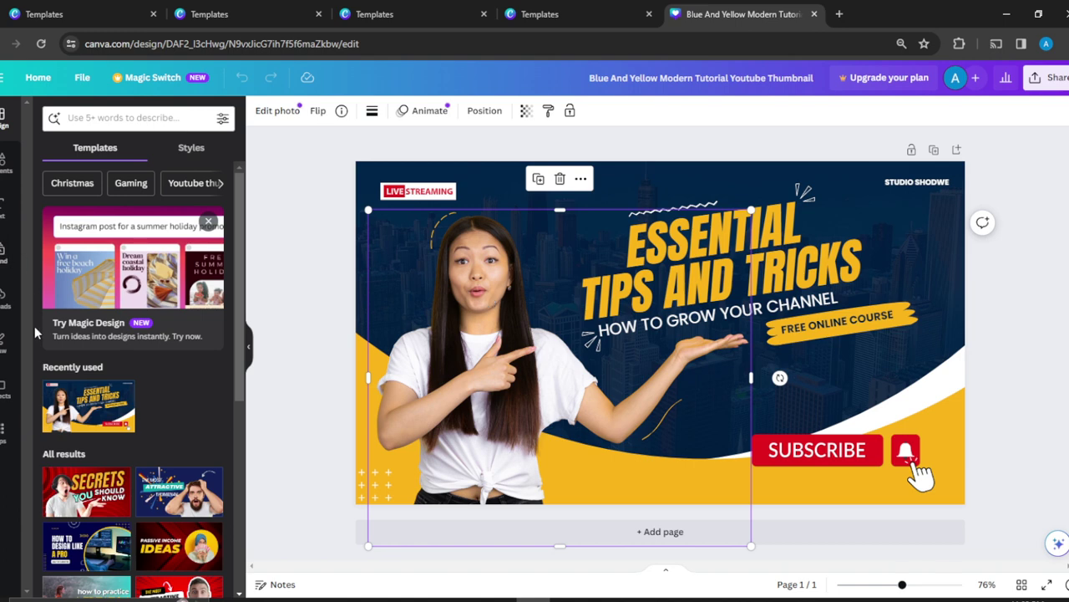
left_click(4, 301)
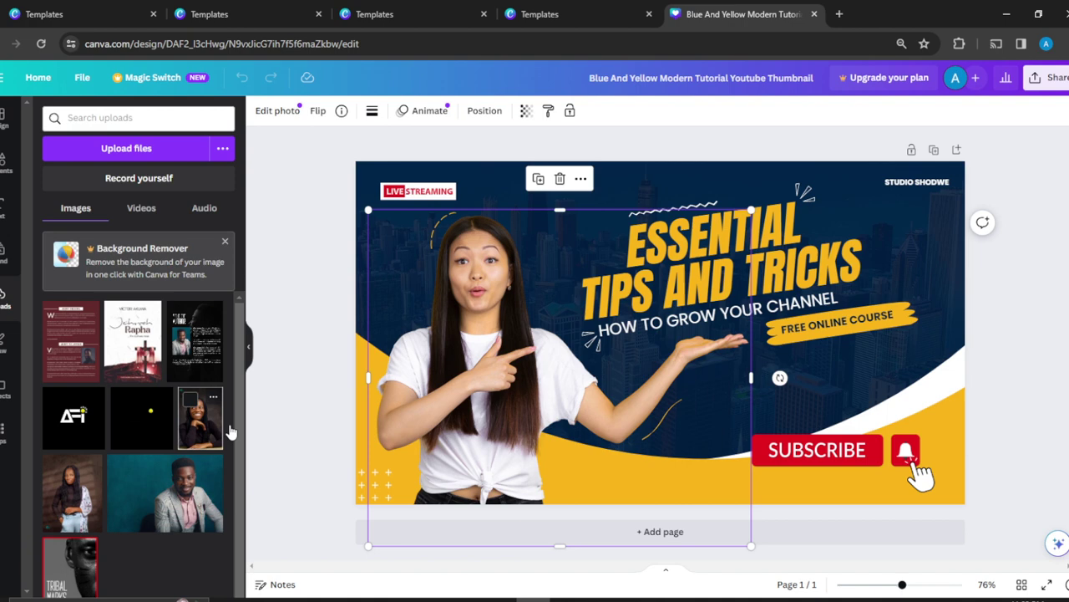
left_click_drag(194, 438, 534, 376)
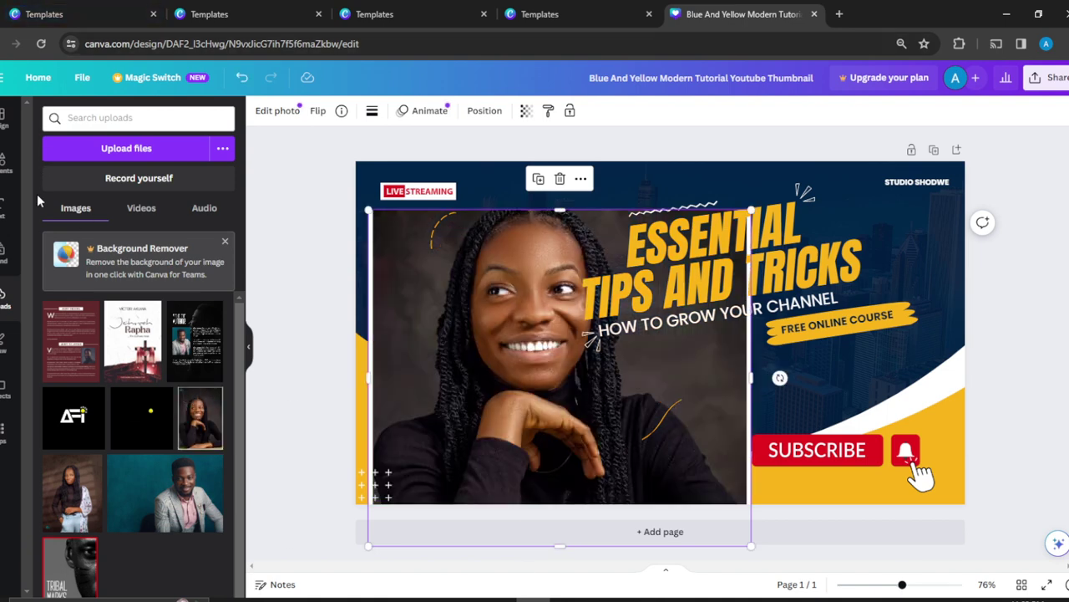
left_click(5, 121)
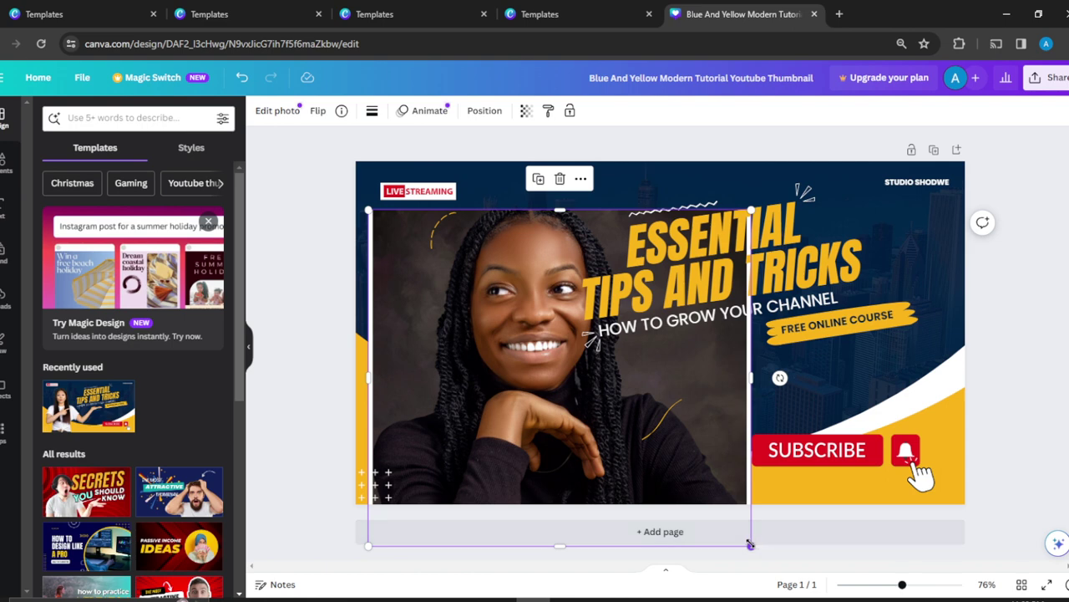
Shrink the portrait, move it left, and delete the small doodle above it.
left_click_drag(752, 544, 487, 498)
mouse_move(526, 250)
left_mouse_down()
mouse_move(511, 315)
mouse_move(523, 267)
left_mouse_up()
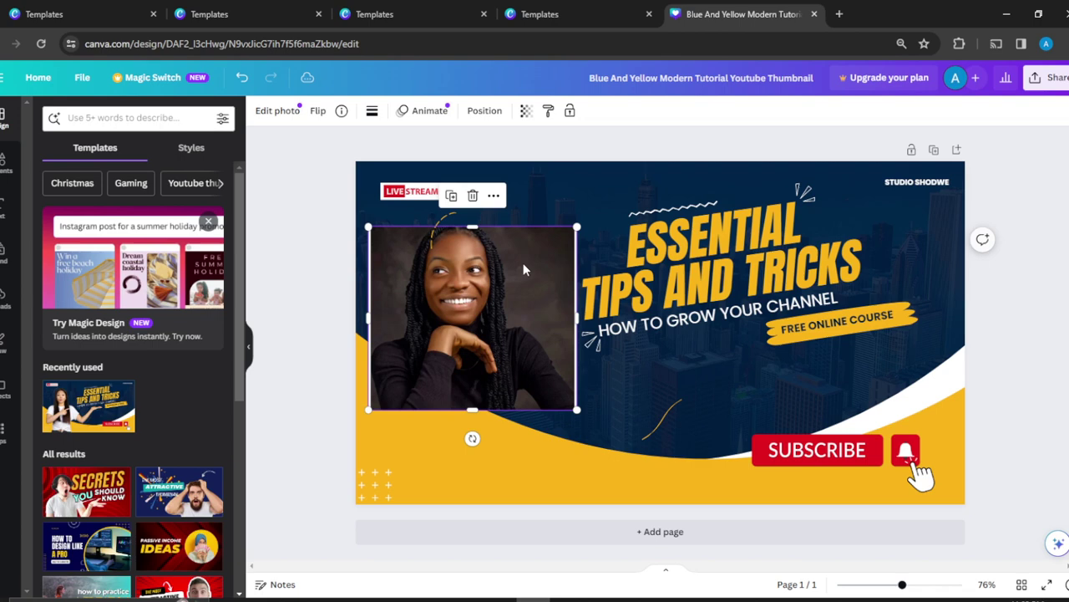
left_click_drag(444, 221, 489, 198)
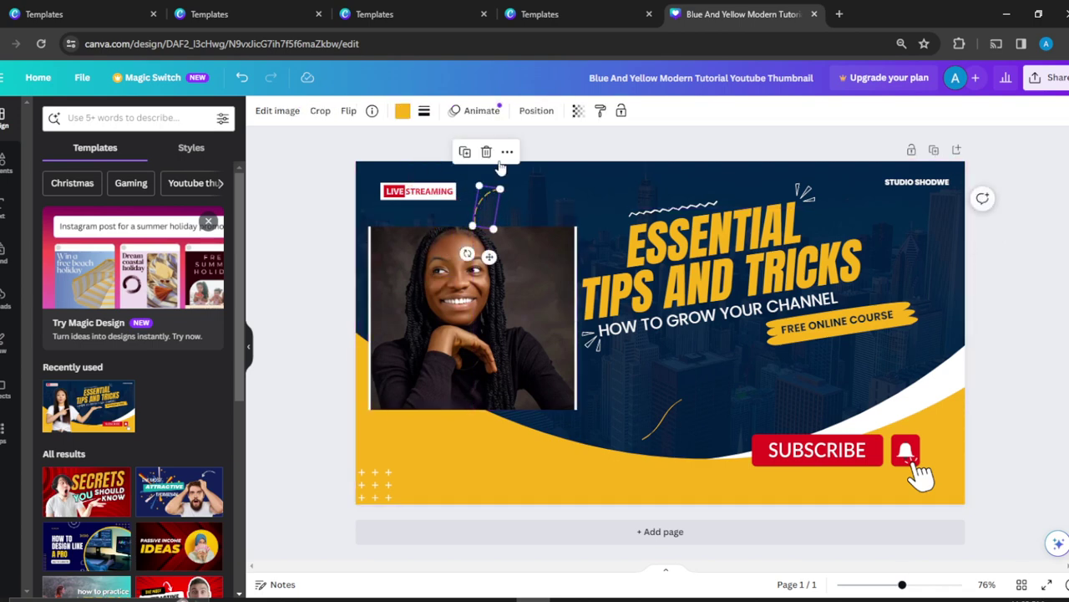
left_click(487, 153)
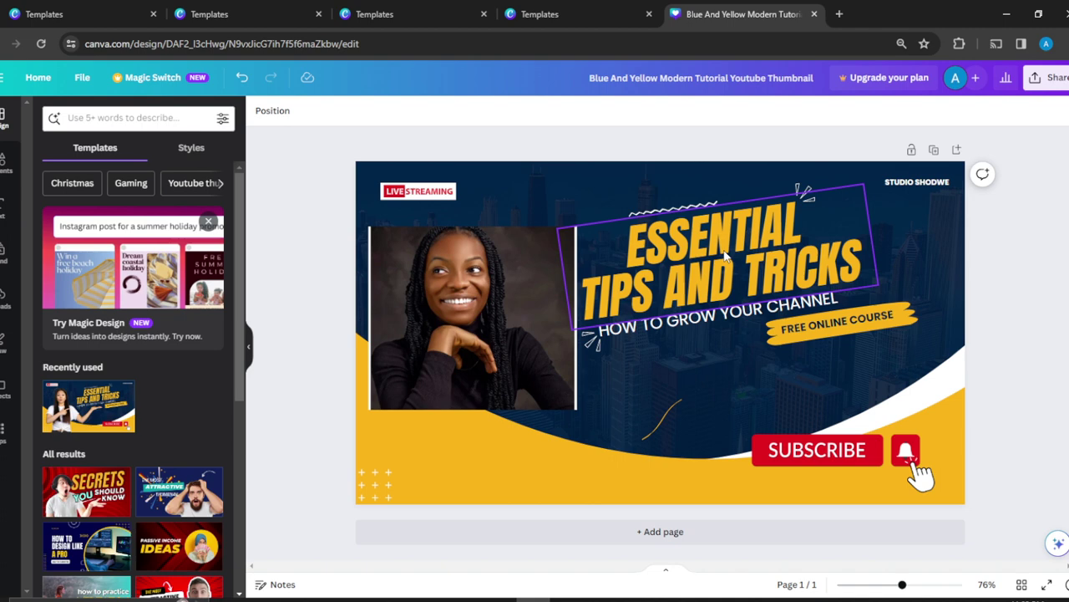
Change the ESSENTIAL TIPS AND TRICKS title to 'HIDDEN SECRETS'.
left_click(724, 256)
double_click(723, 250)
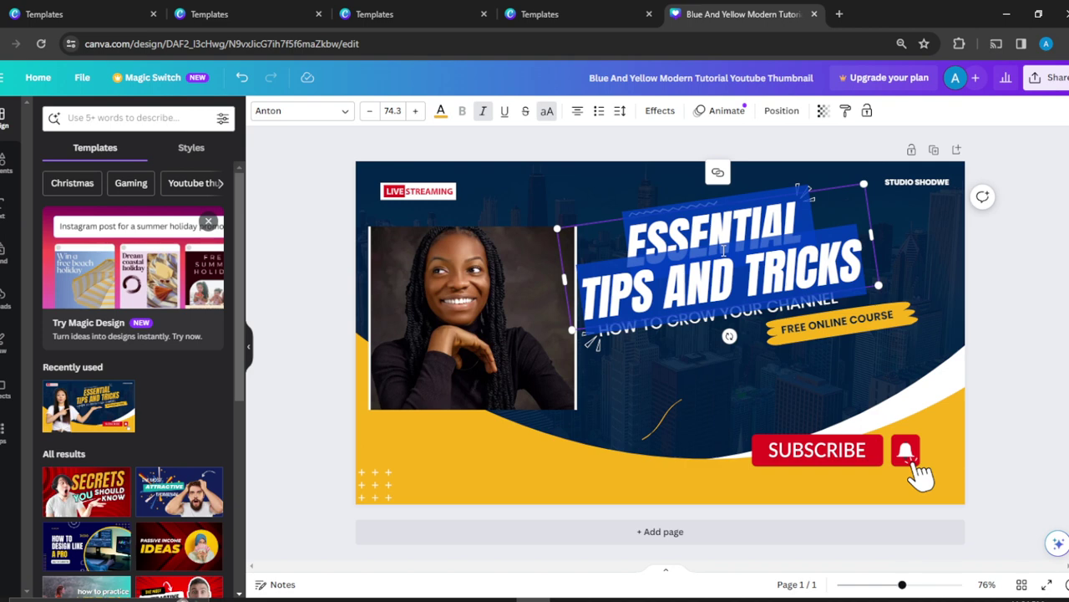
key("BackSpace")
type("SE")
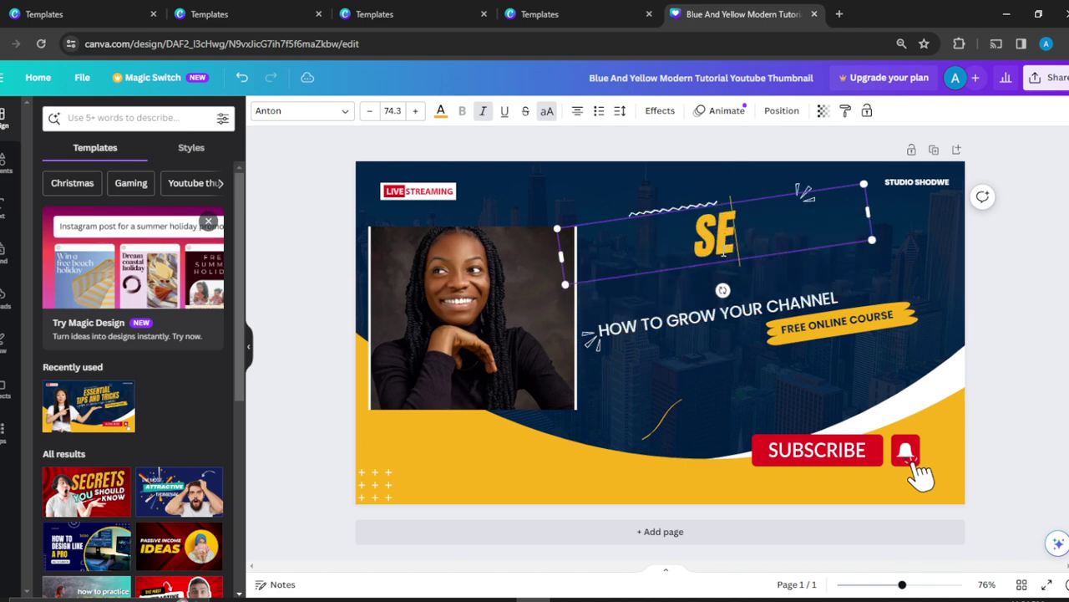
type("CRETS TO")
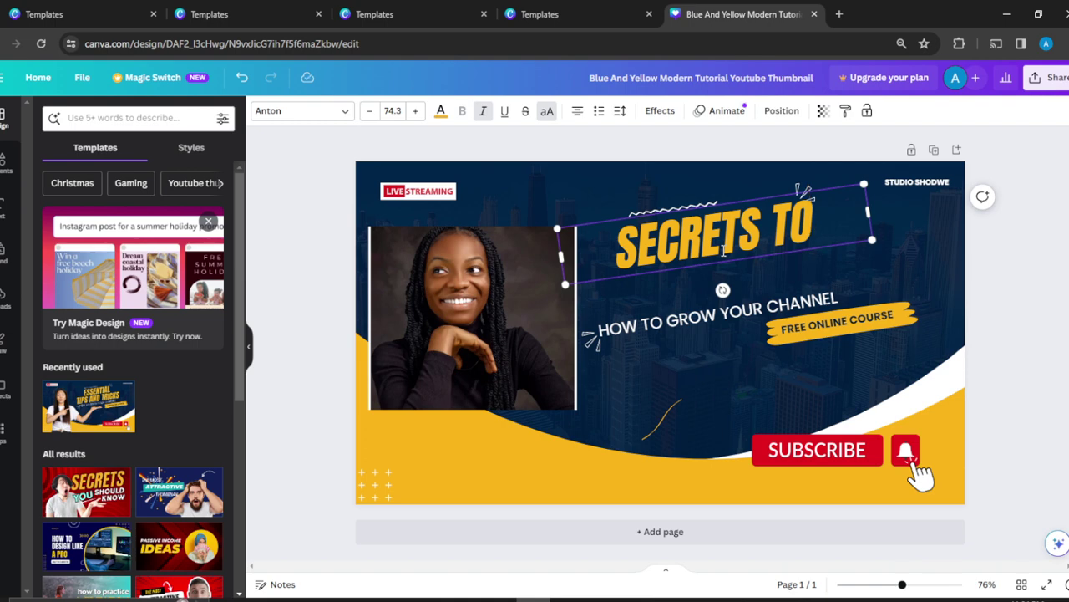
key("BackSpace")
key("BackSpace")
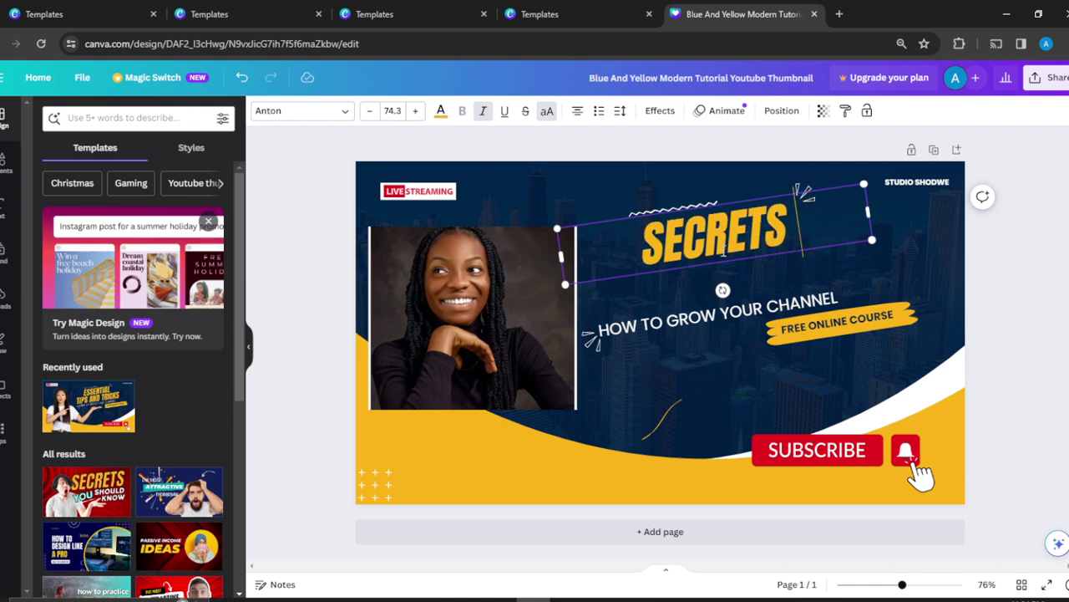
key("BackSpace")
key("BackSpace")
key("BackSpace")
key("BackSpace")
key("BackSpace")
key("BackSpace")
key("BackSpace")
key("BackSpace")
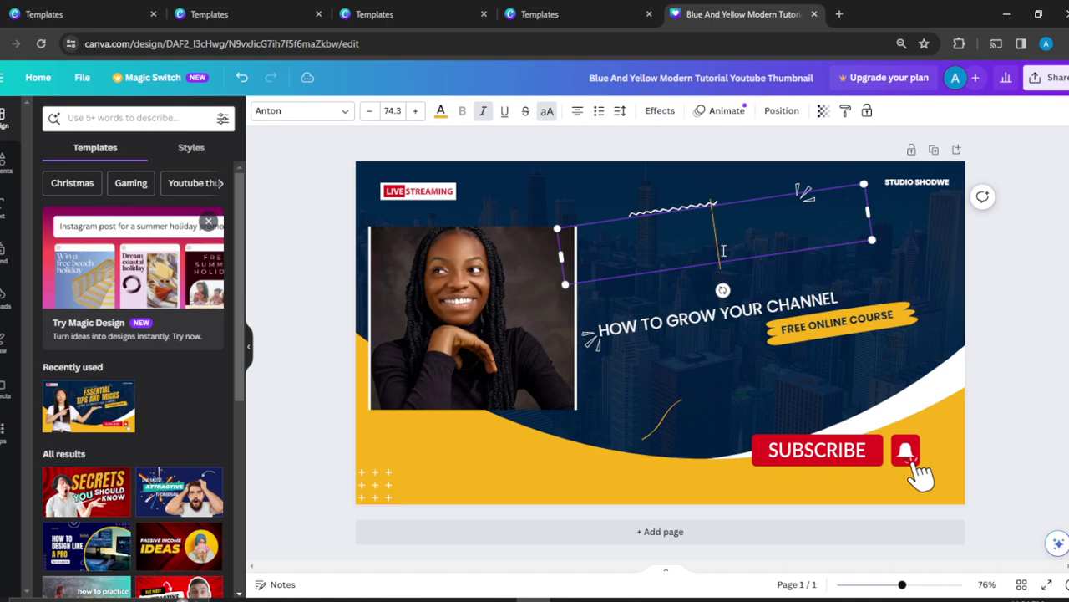
type("HIDDEN")
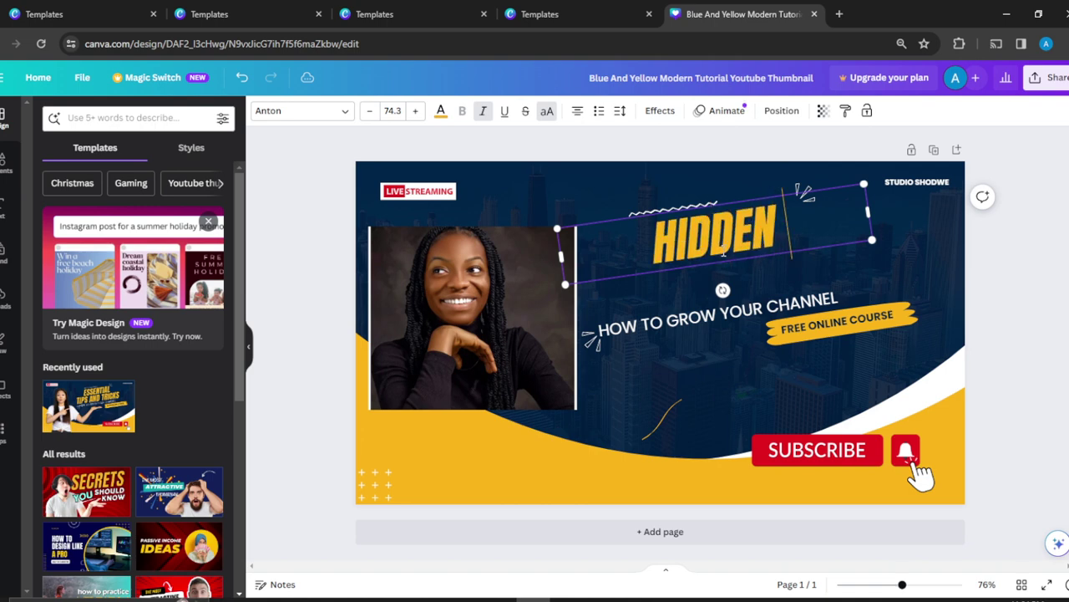
type(" SECRETS")
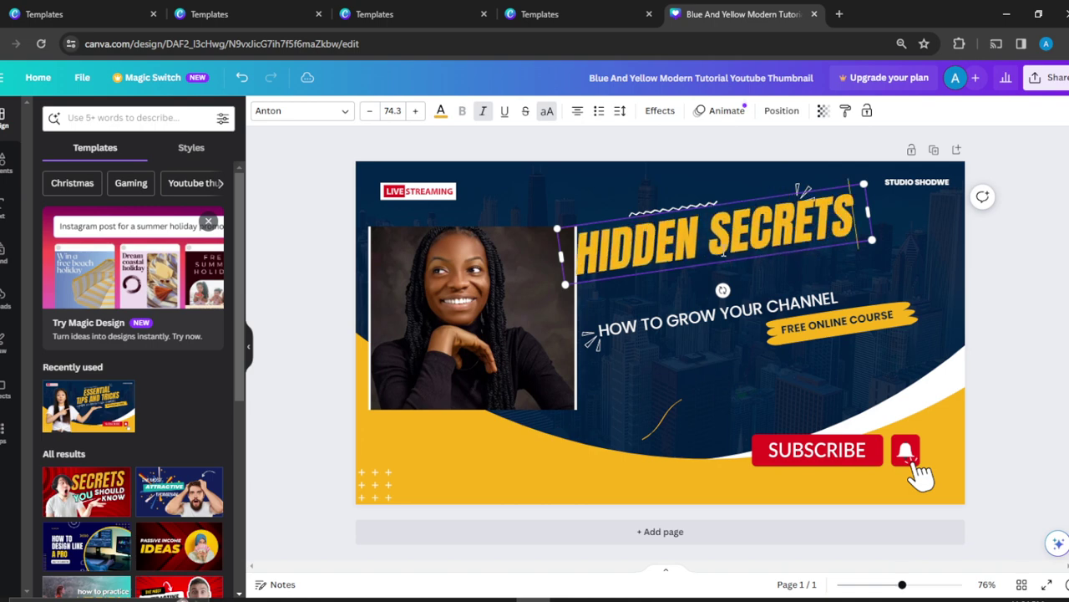
Rewrite the HOW TO GROW YOUR CHANNEL subtitle as 'OF BOOSTING YOUR BRAND'.
double_click(714, 320)
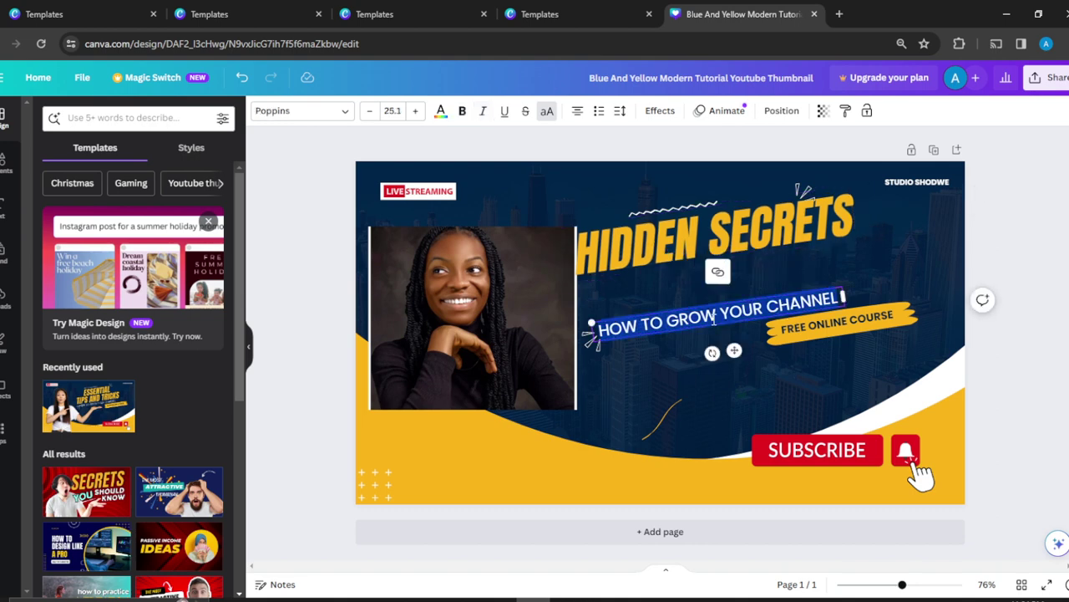
key("BackSpace")
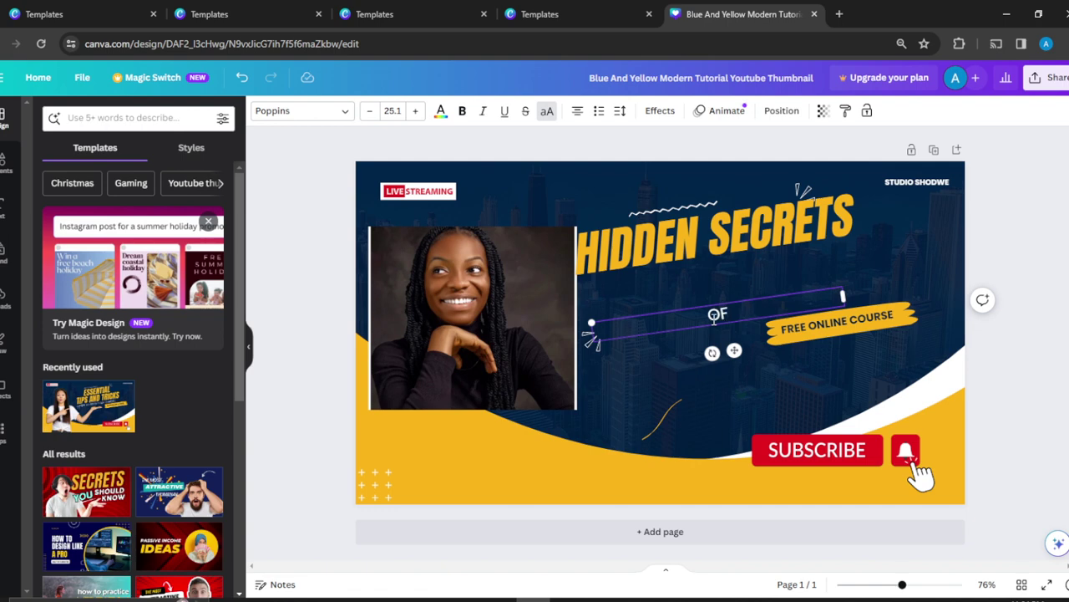
type("OF GROWING ")
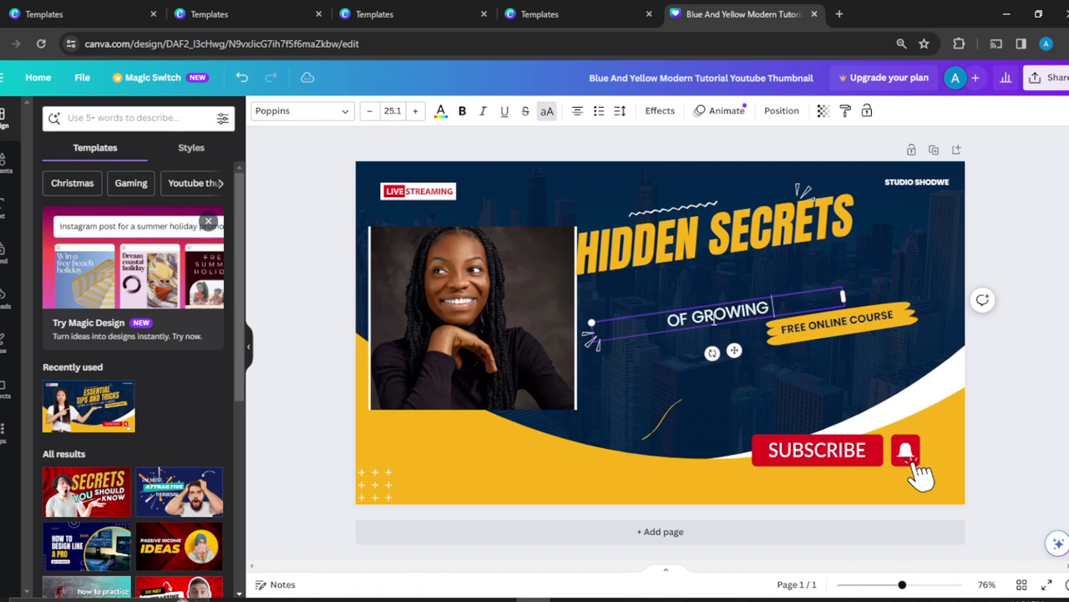
type("YOUR")
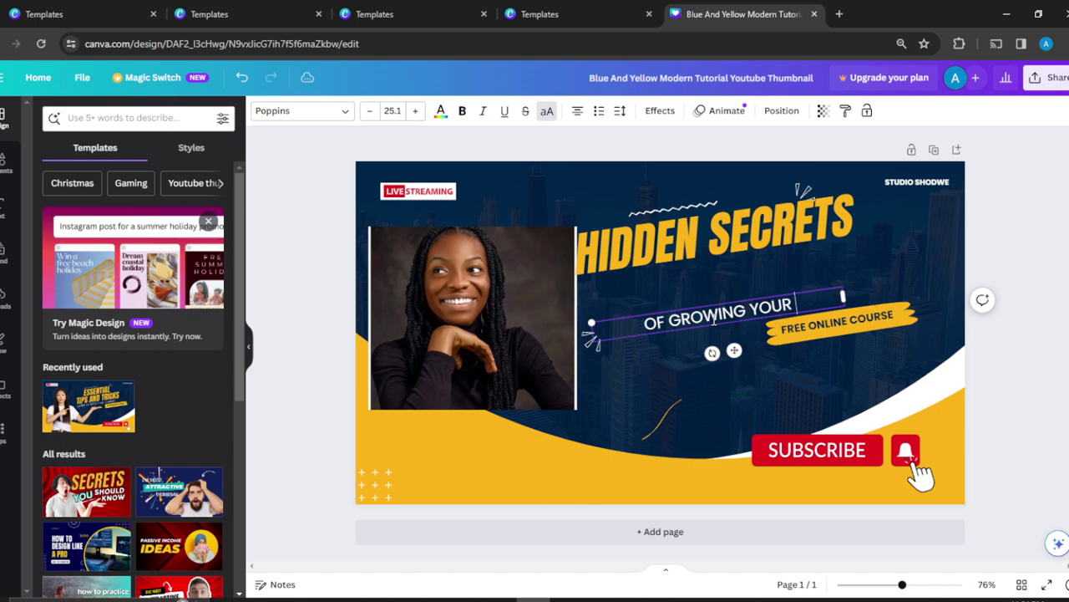
type(" BRAND")
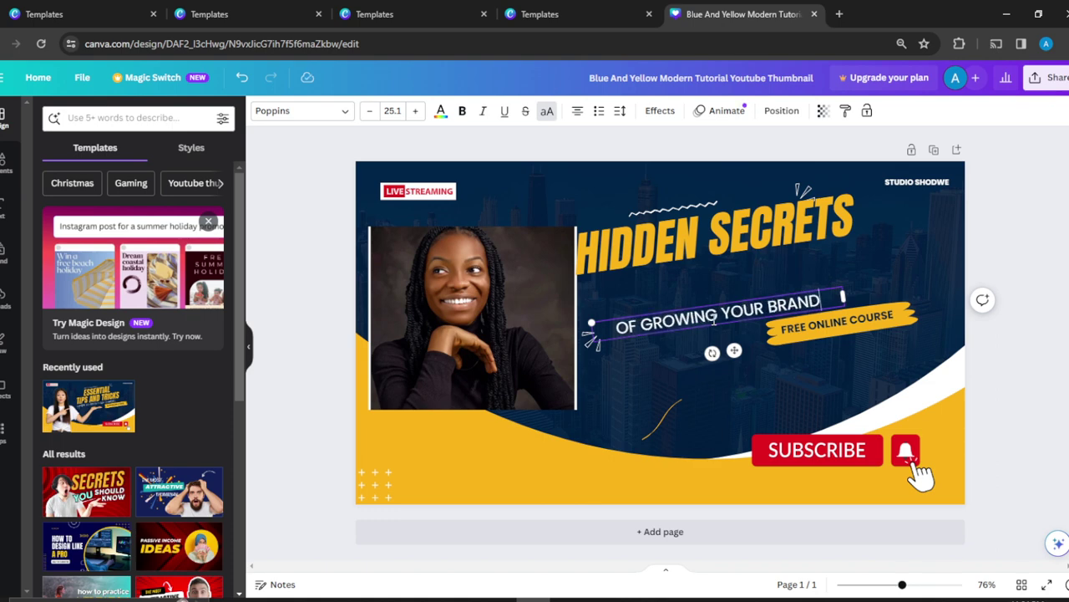
key("BackSpace")
key("BackSpace")
key("BackSpace")
key("BackSpace")
key("BackSpace")
key("BackSpace")
key("BackSpace")
key("BackSpace")
key("BackSpace")
key("BackSpace")
key("BackSpace")
key("BackSpace")
key("BackSpace")
key("BackSpace")
key("BackSpace")
key("BackSpace")
key("BackSpace")
key("BackSpace")
key("BackSpace")
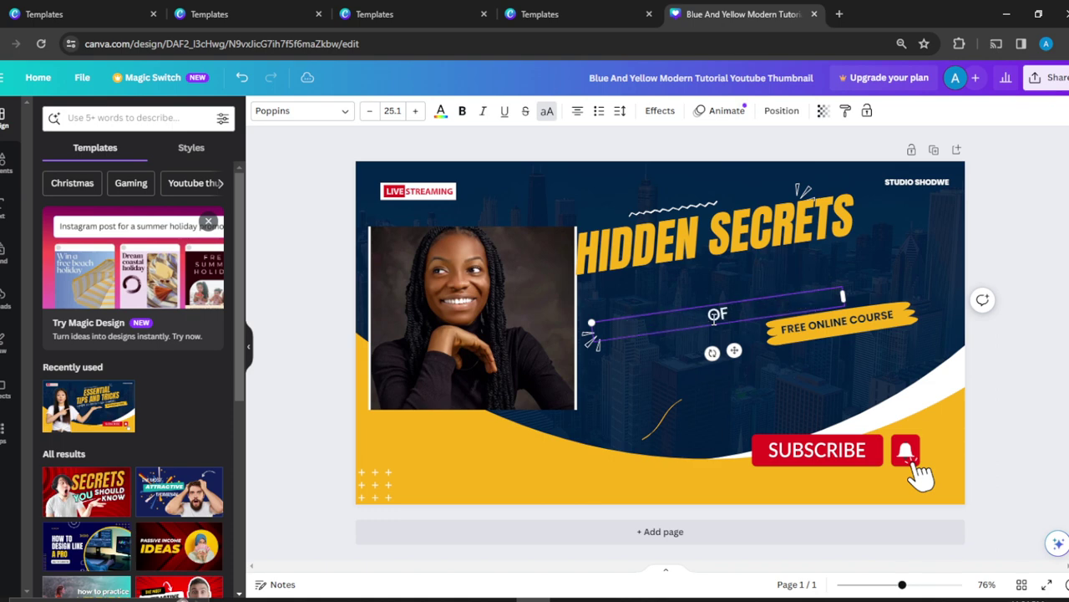
type("BOOSTING")
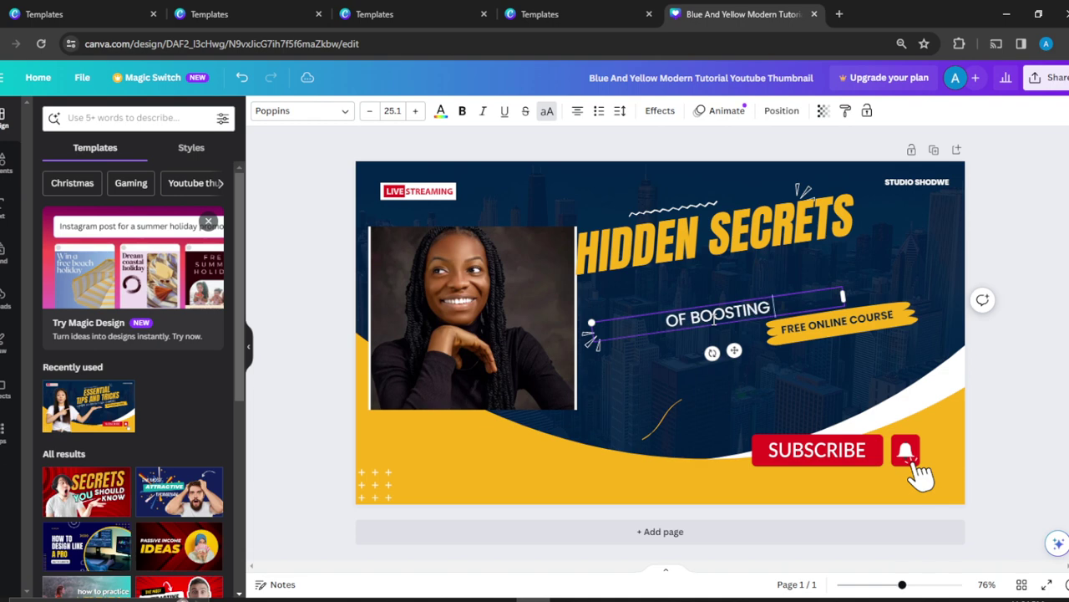
type(" YOUR BRAN")
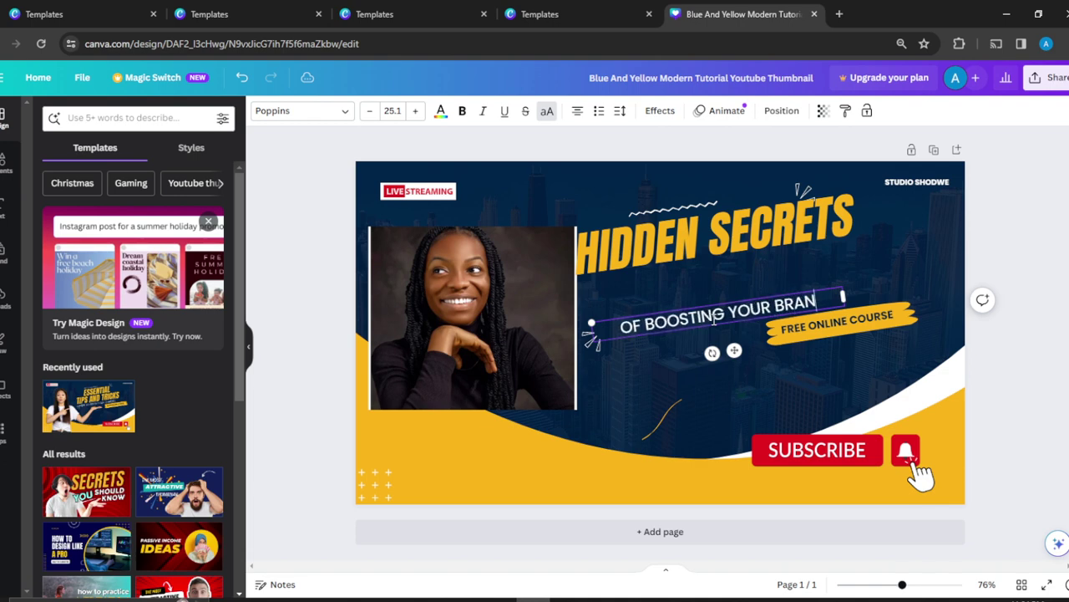
type("D")
Move the subtitle up directly beneath the HIDDEN SECRETS headline.
left_click(932, 208)
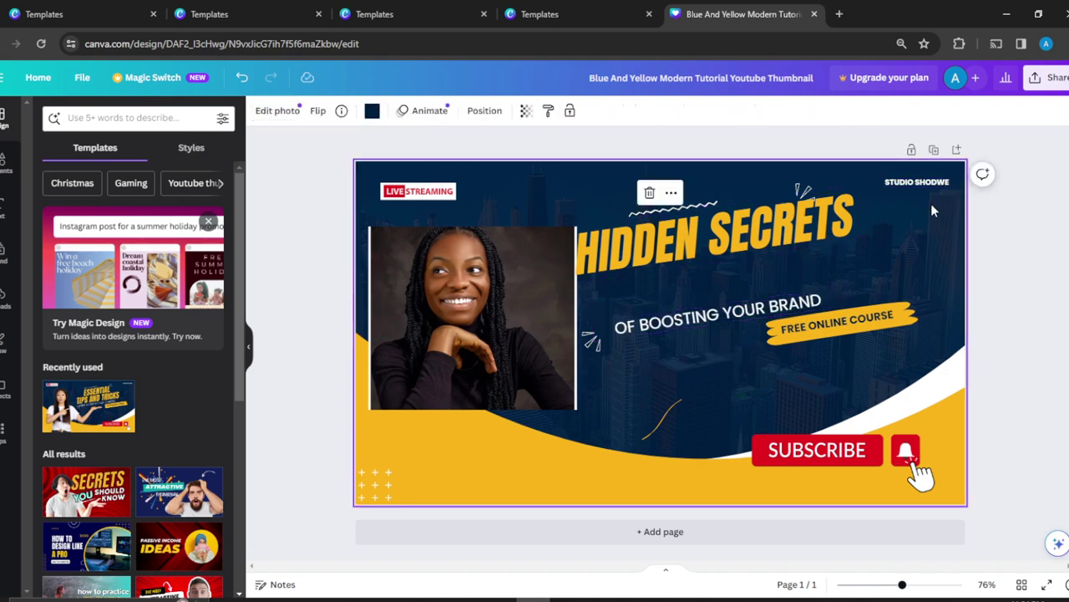
left_click(791, 307)
left_click_drag(790, 308, 793, 264)
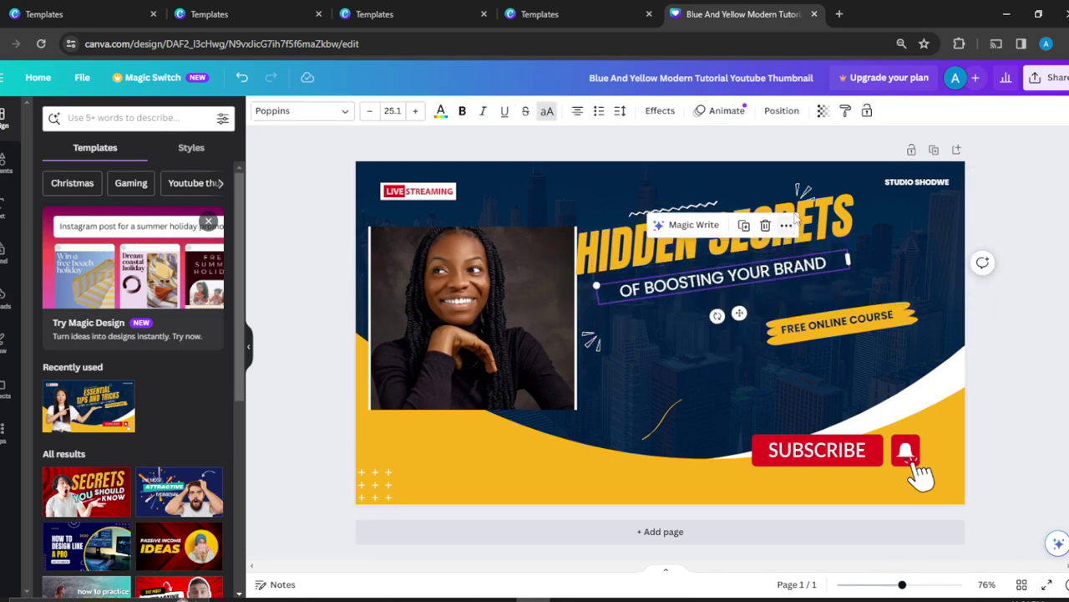
left_click(798, 219)
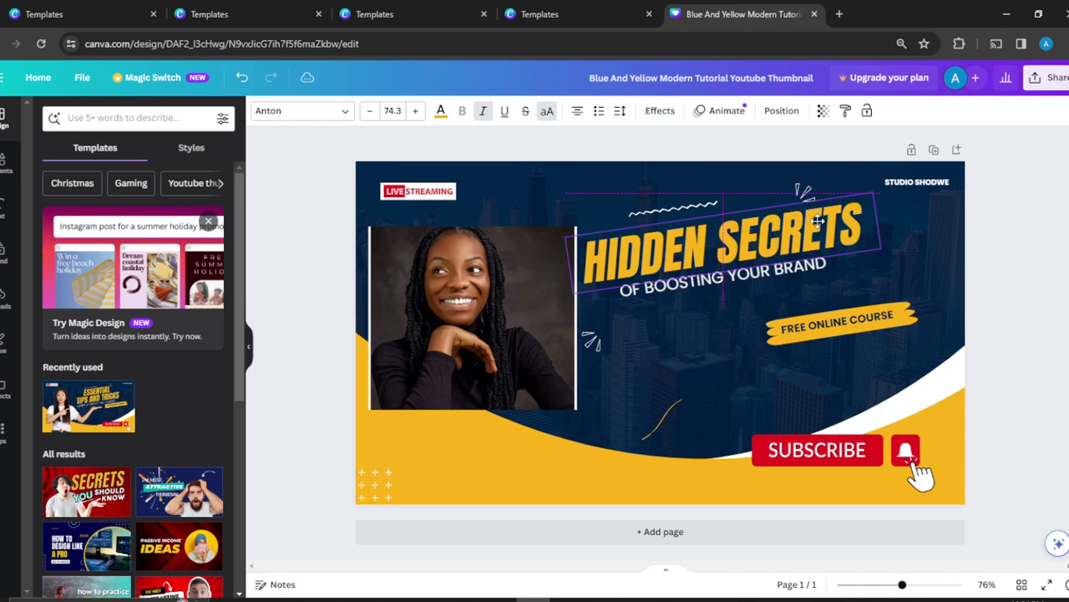
left_click_drag(817, 220, 818, 220)
left_click(975, 321)
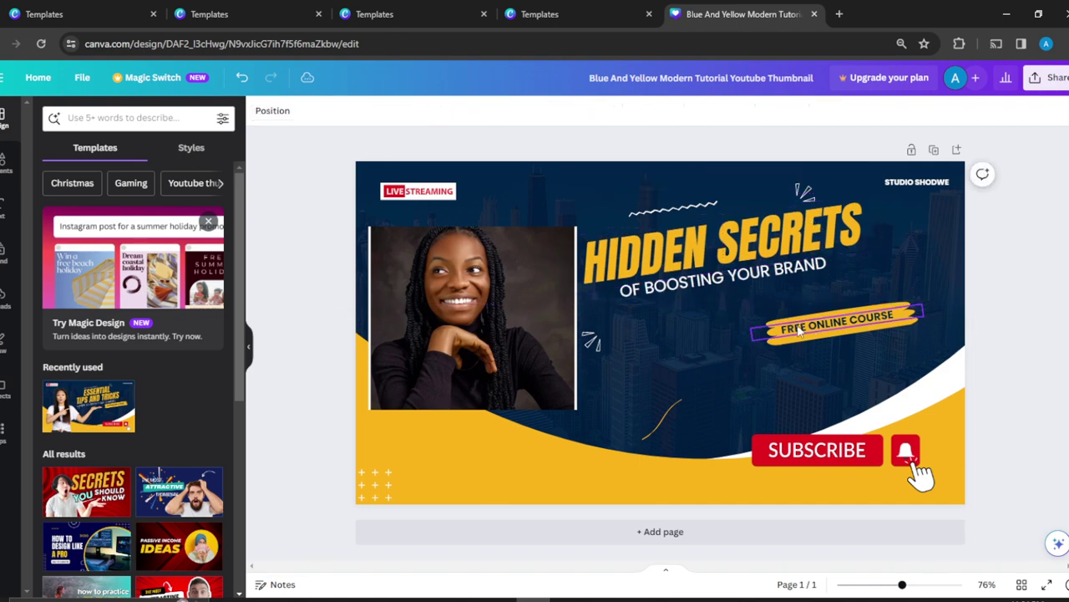
Change the yellow banner text from FREE ONLINE COURSE to 'GET THE BEST FOR FREE'.
double_click(854, 325)
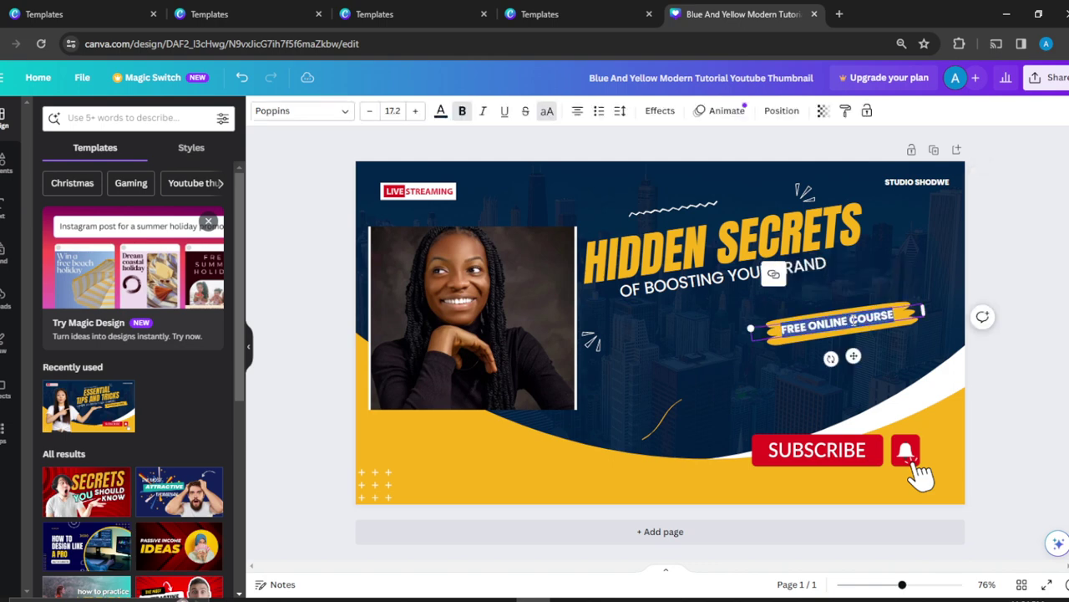
type("G")
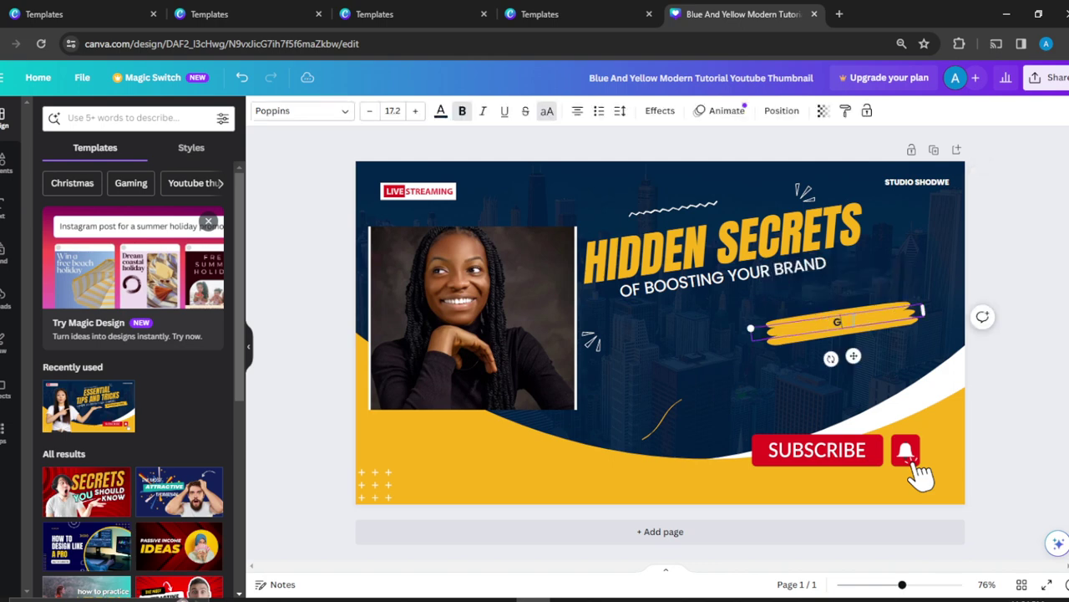
type("ET THE BEST FOR FER")
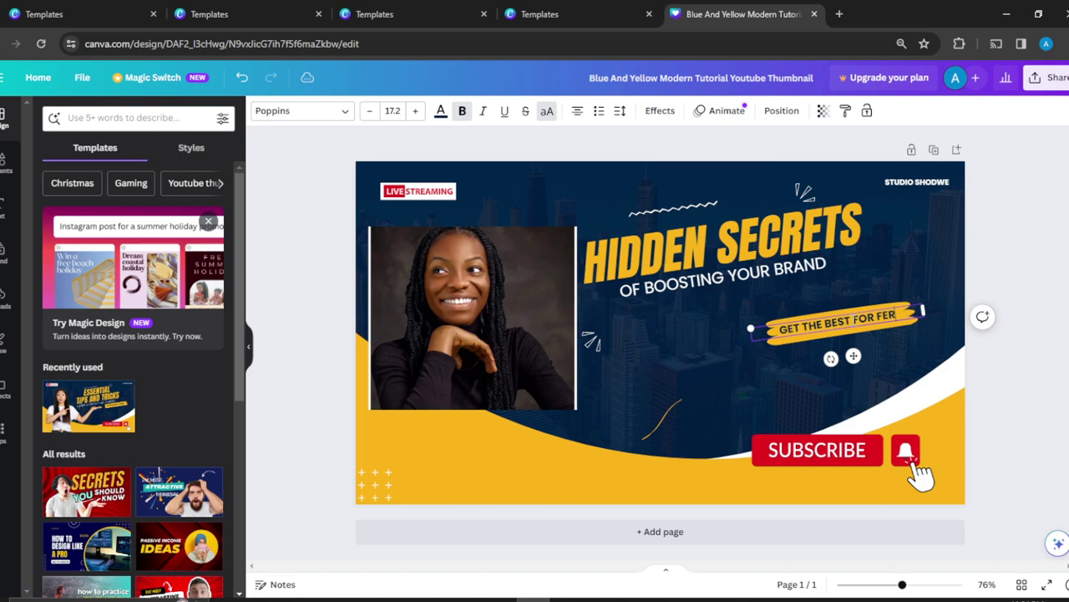
type("E")
key("BackSpace")
key("BackSpace")
key("BackSpace")
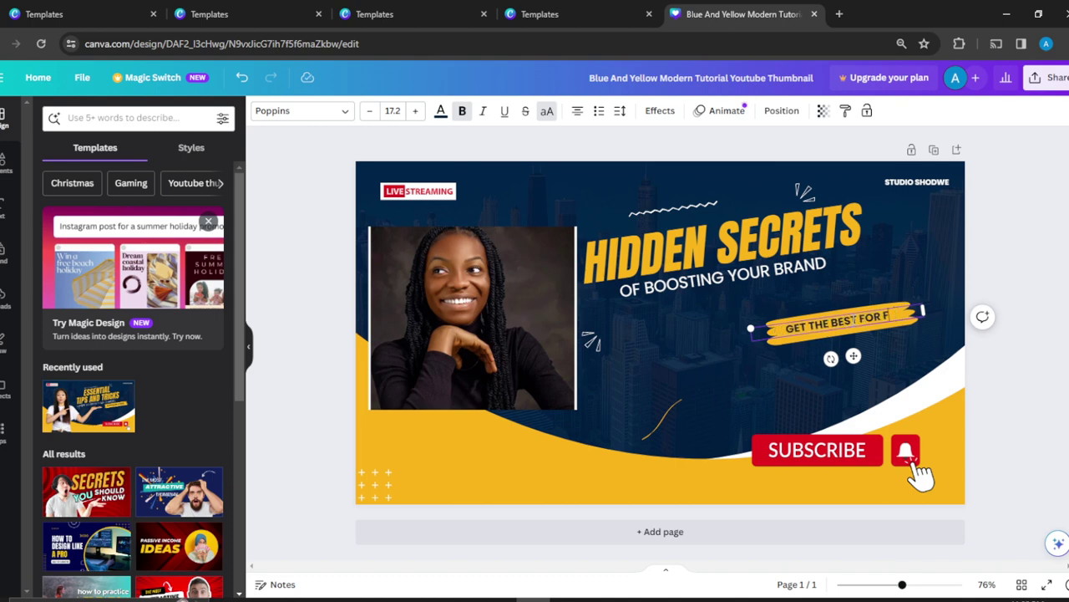
type("REE")
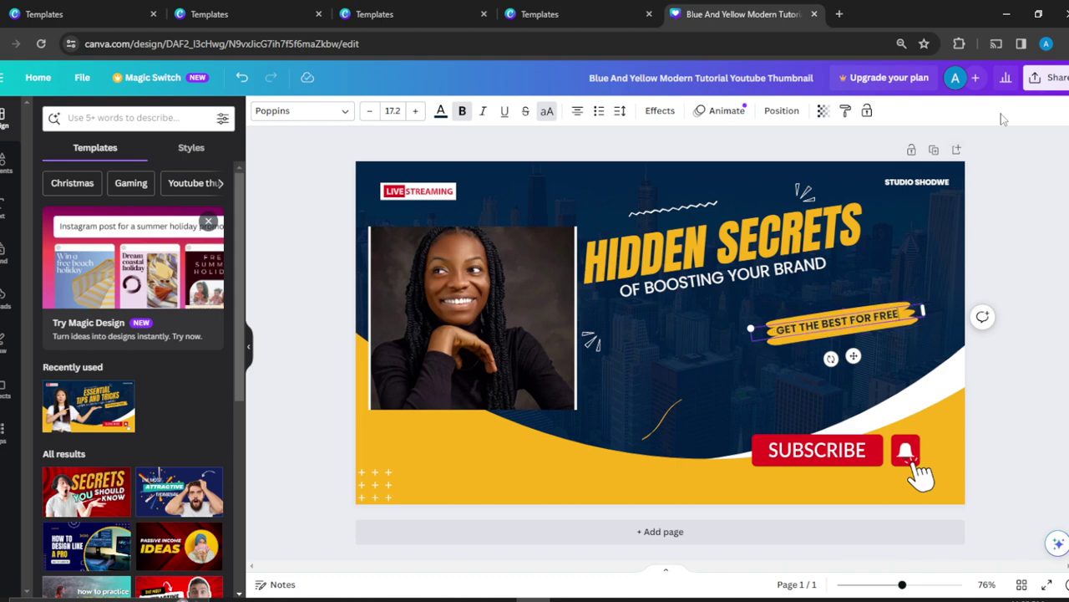
left_click(939, 236)
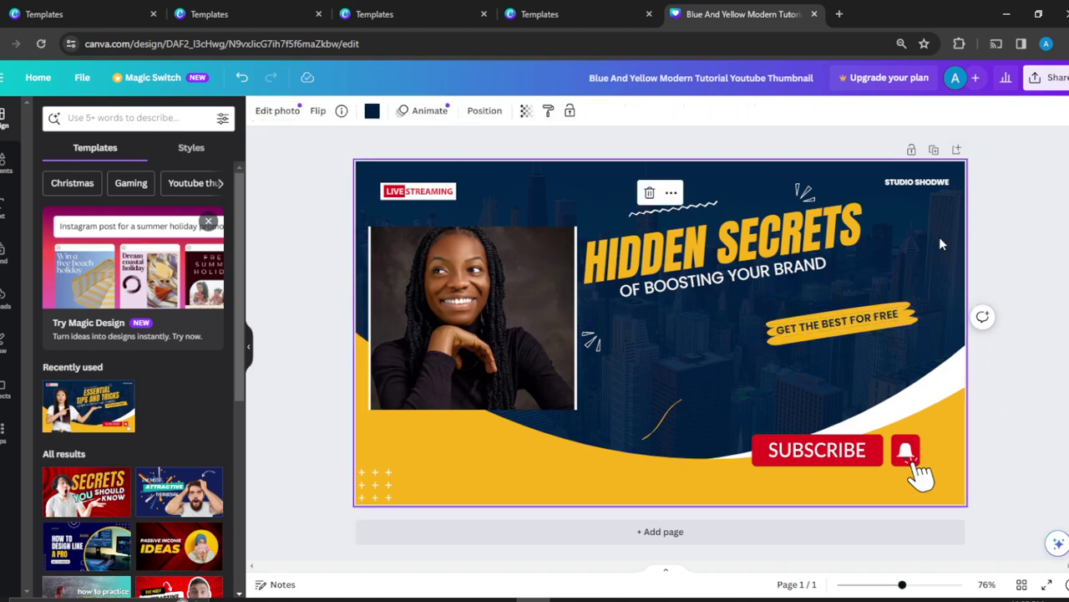
Replace the STUDIO SHODWE credit with a new studio name.
left_click(925, 183)
left_click(925, 183)
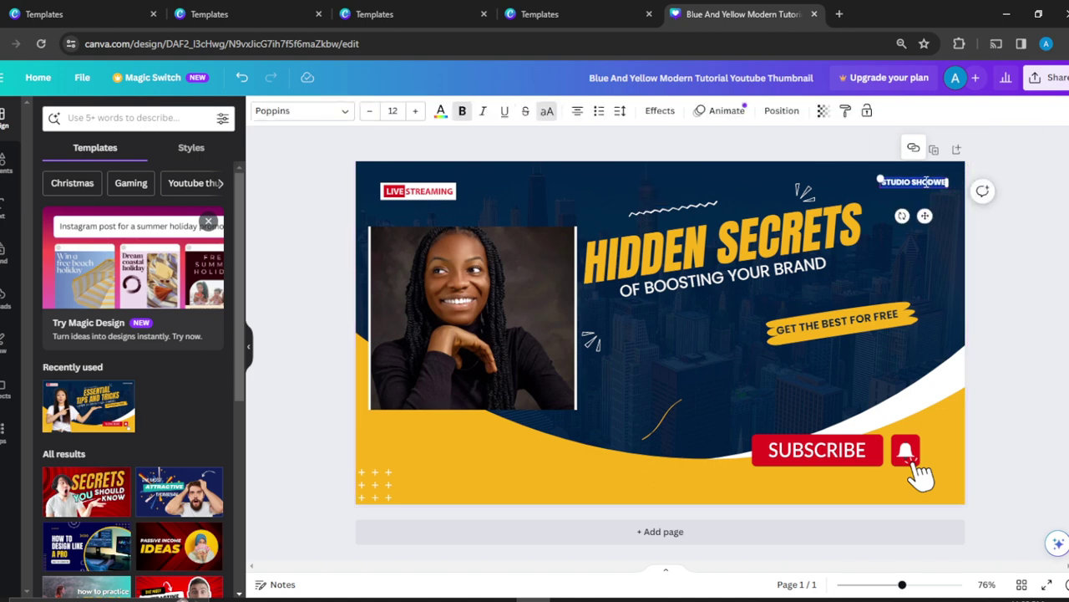
type("AM")
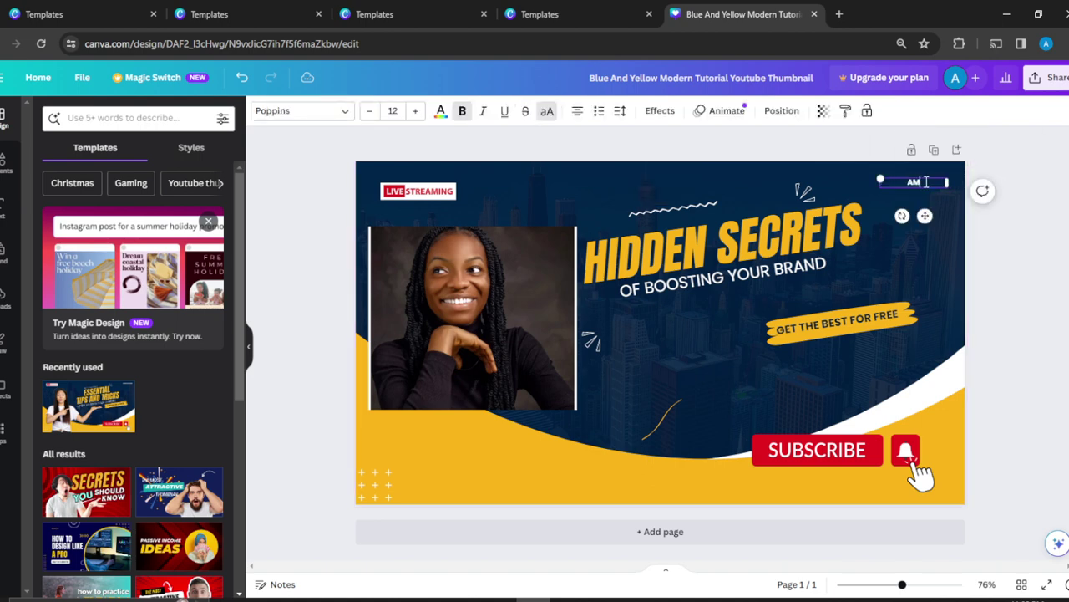
type("Y STUDIOS")
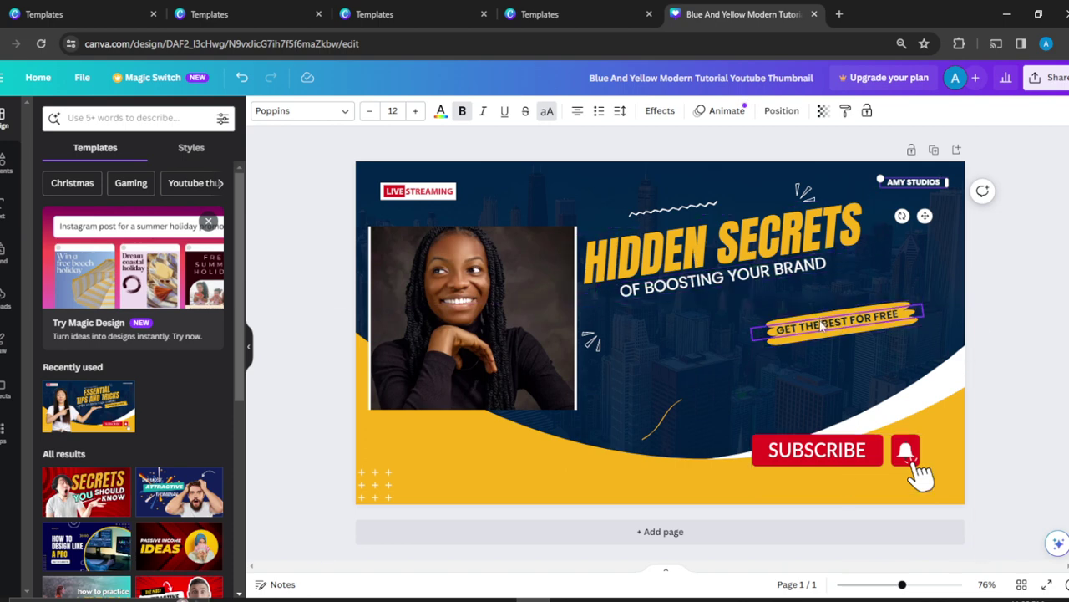
Reposition the banner lower and nudge the subtitle and headline down and right.
left_click_drag(822, 326, 836, 351)
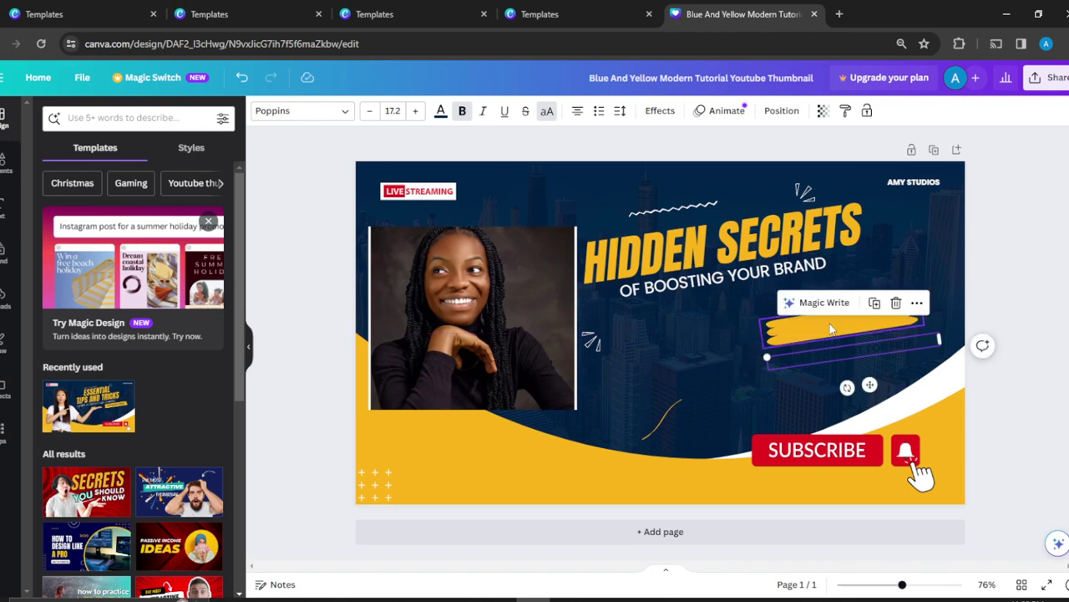
left_click(831, 329)
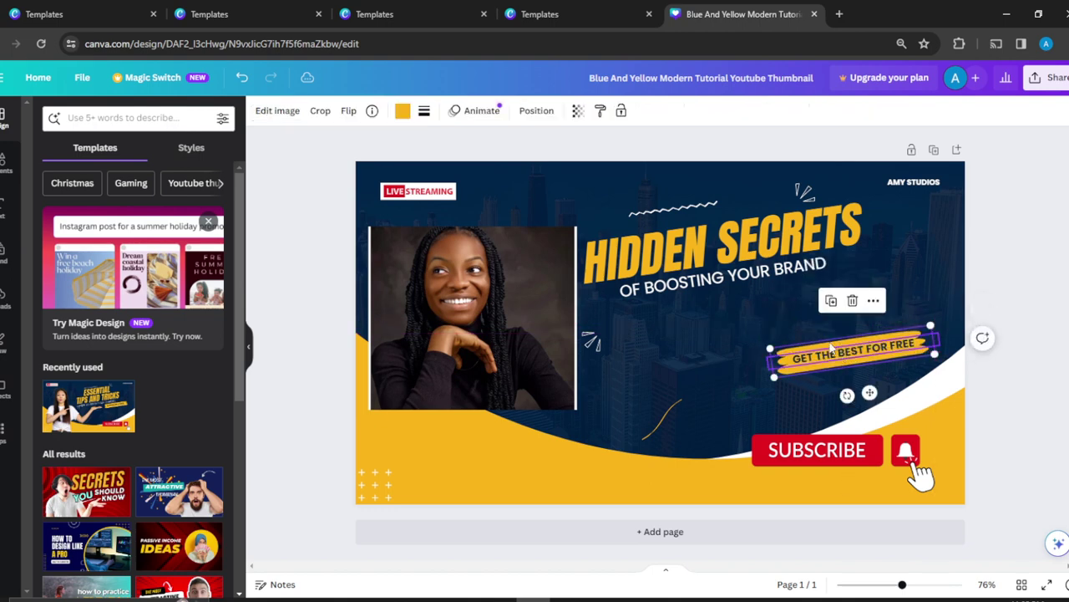
left_click_drag(764, 271, 784, 292)
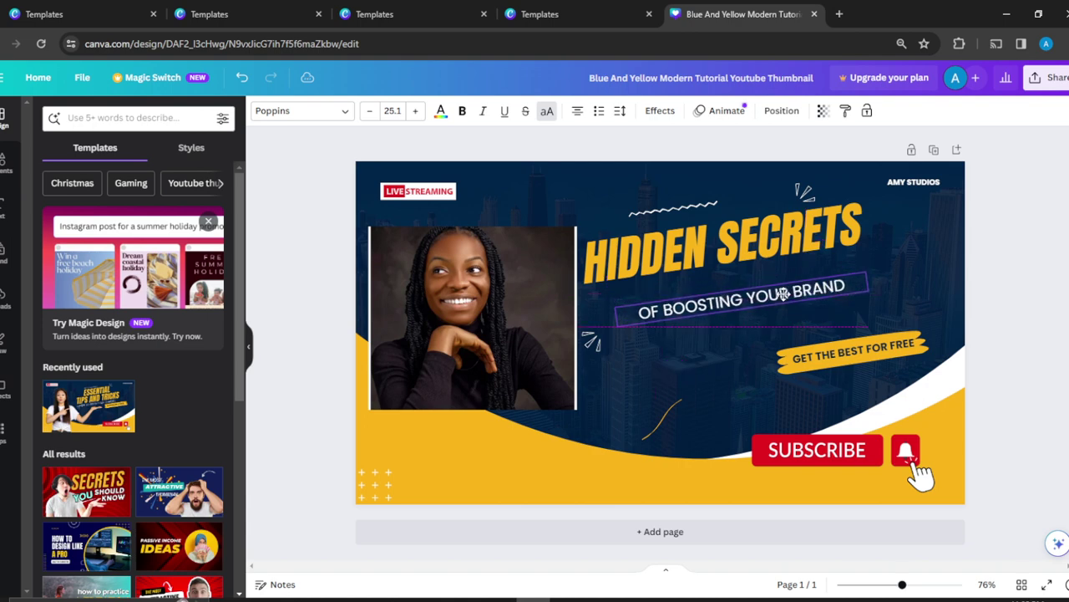
left_click_drag(677, 234, 693, 248)
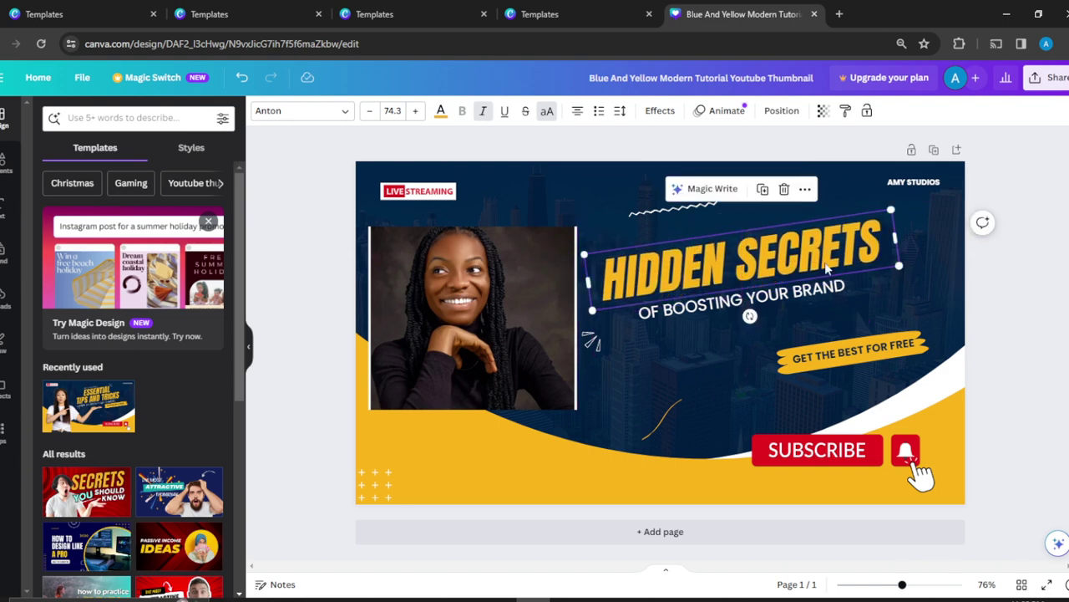
left_click(812, 298)
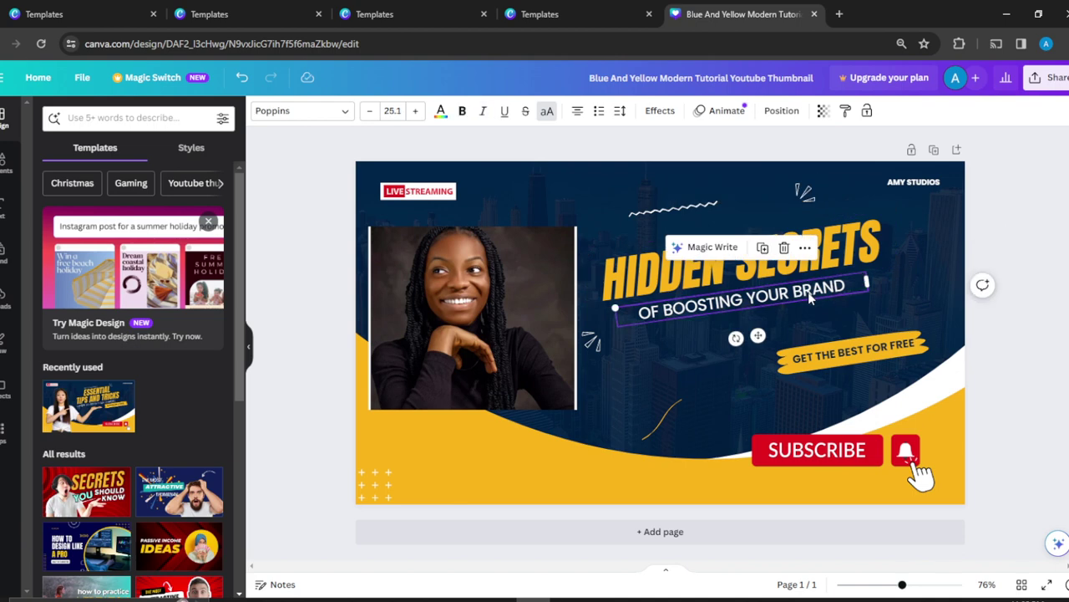
left_click_drag(808, 293, 783, 303)
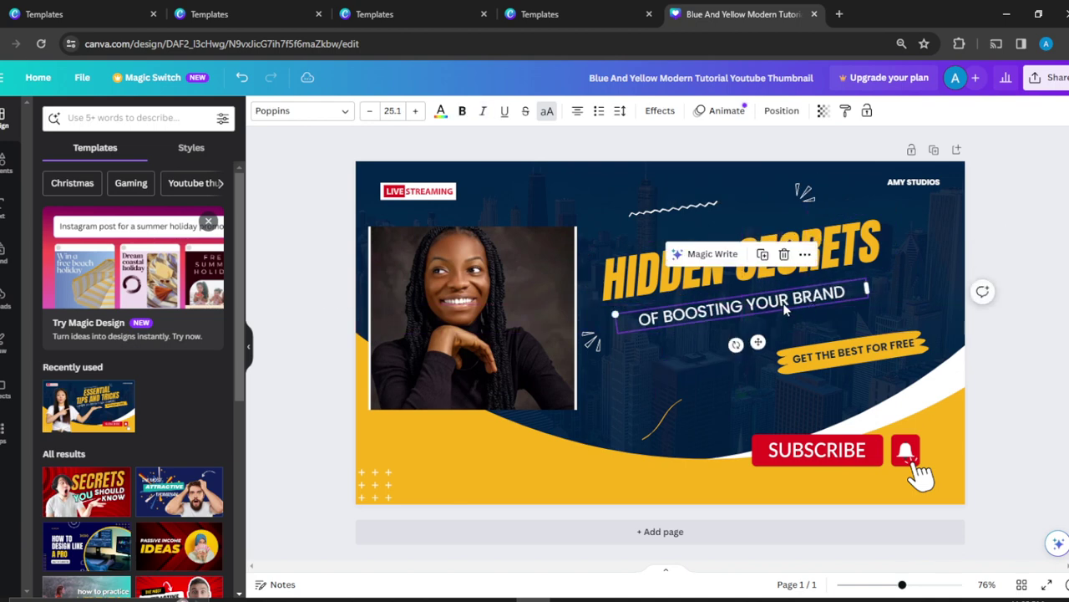
left_click(802, 276, "shift")
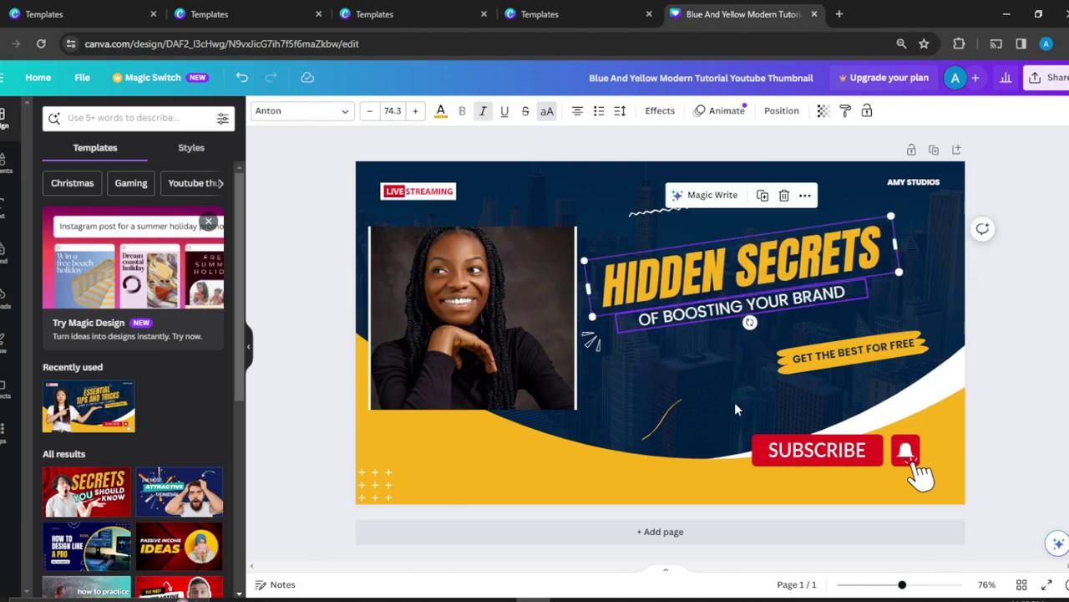
left_click(705, 421)
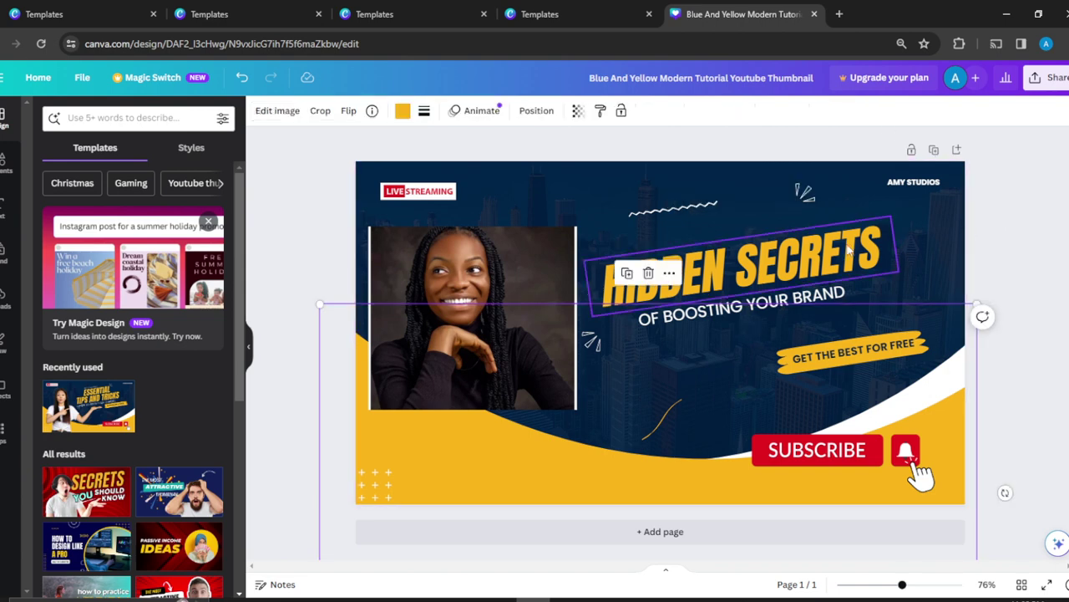
left_click(574, 170)
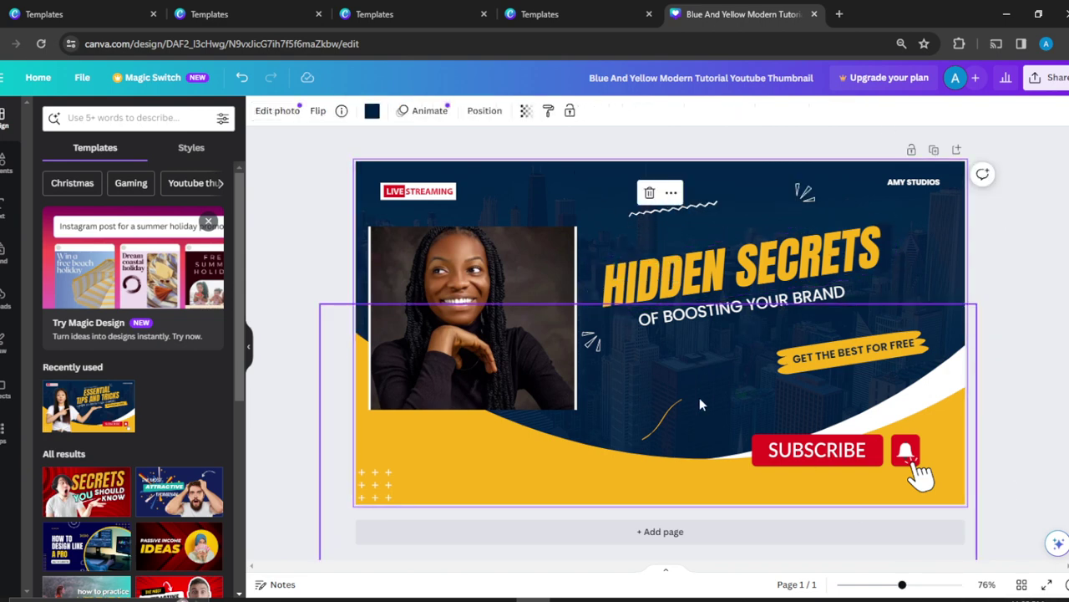
left_click(425, 193)
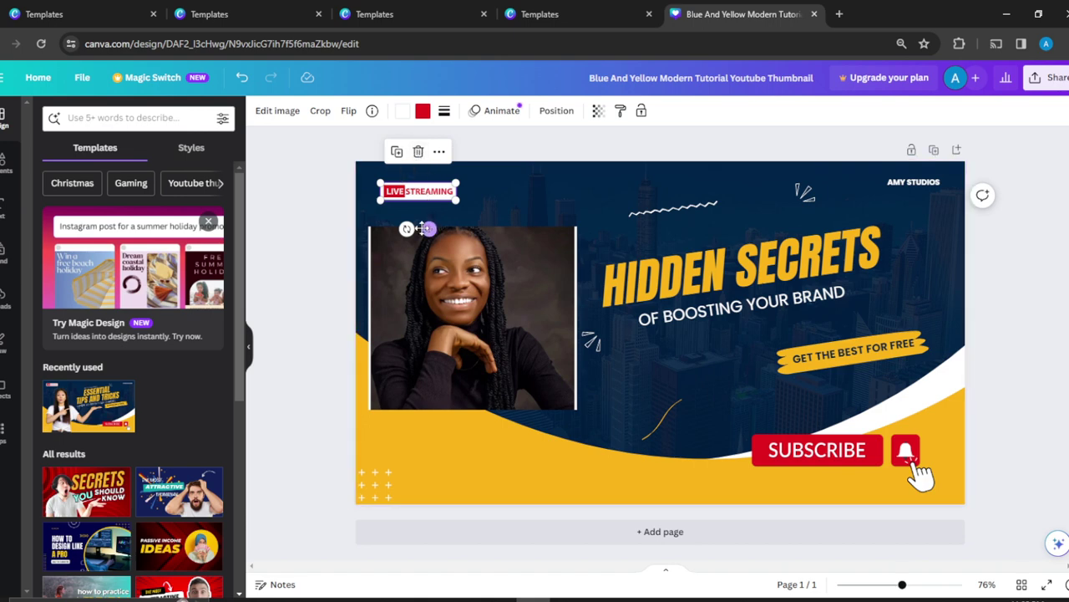
left_click(418, 152)
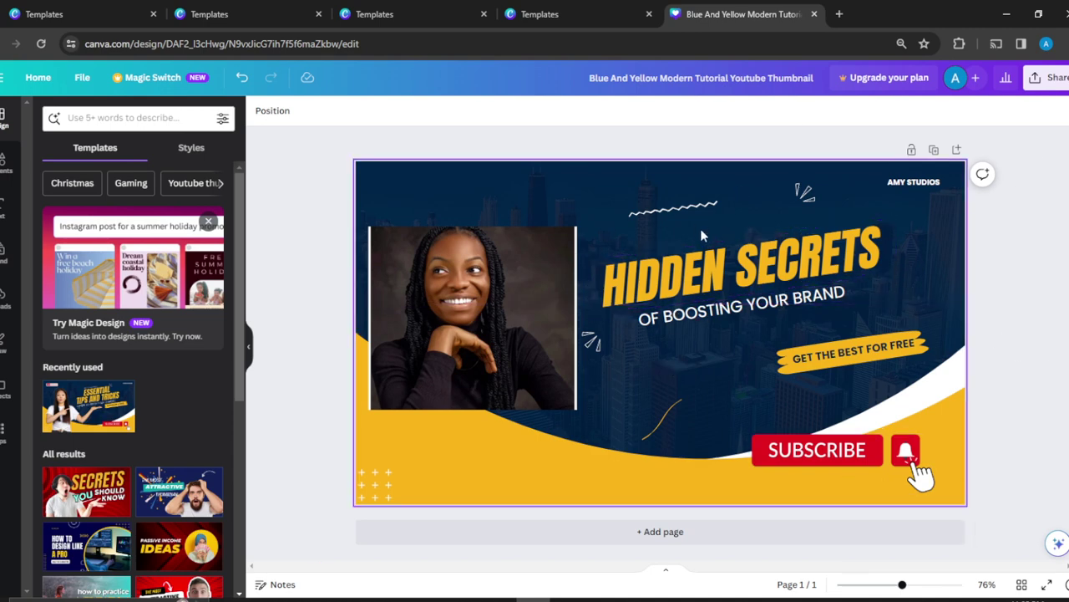
left_click(557, 249)
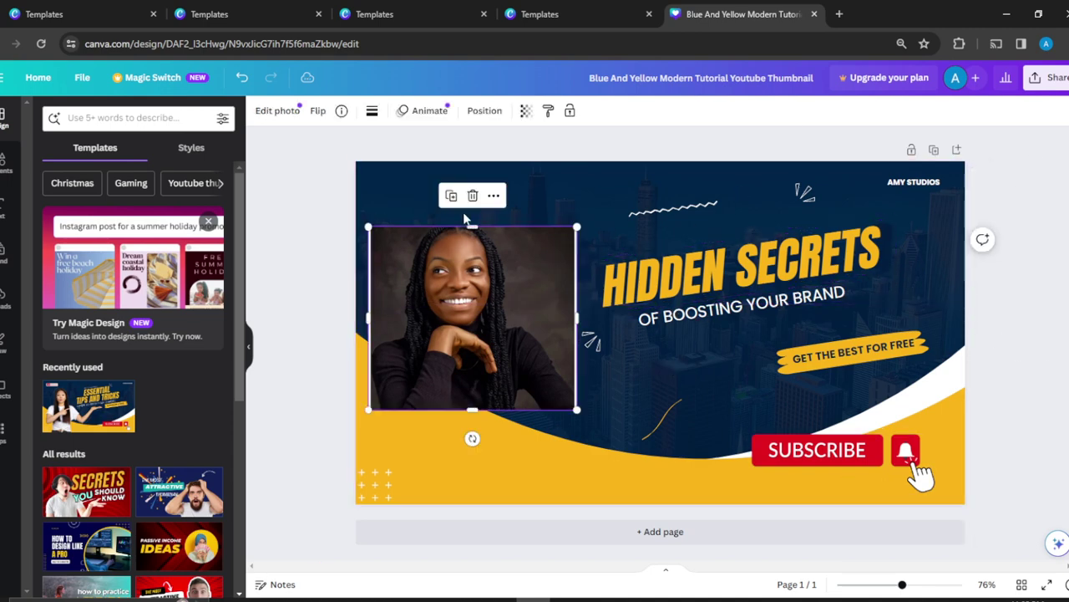
left_click(496, 196)
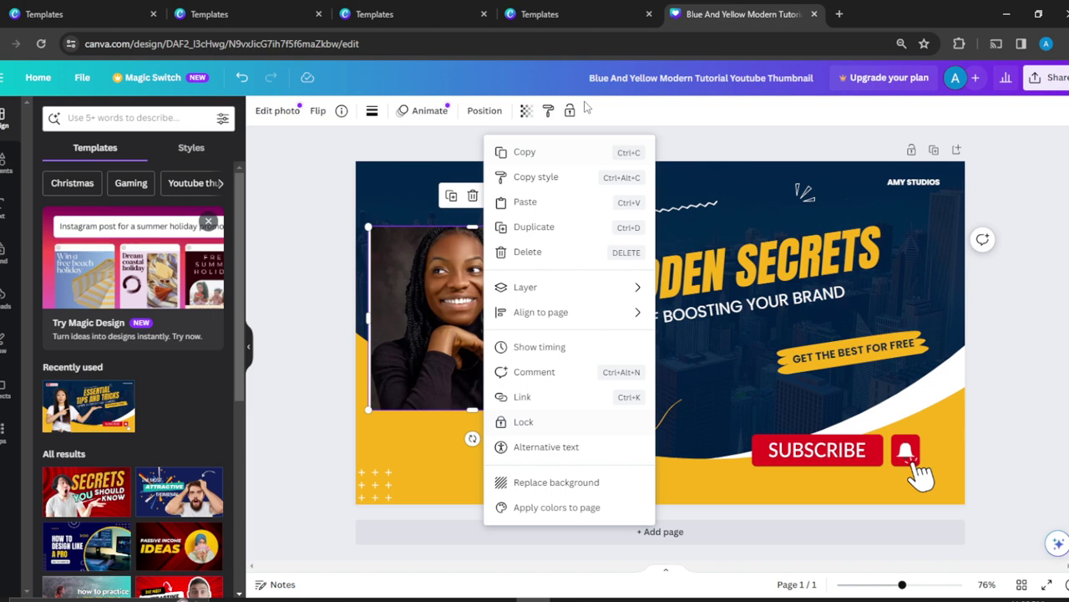
left_click(443, 564)
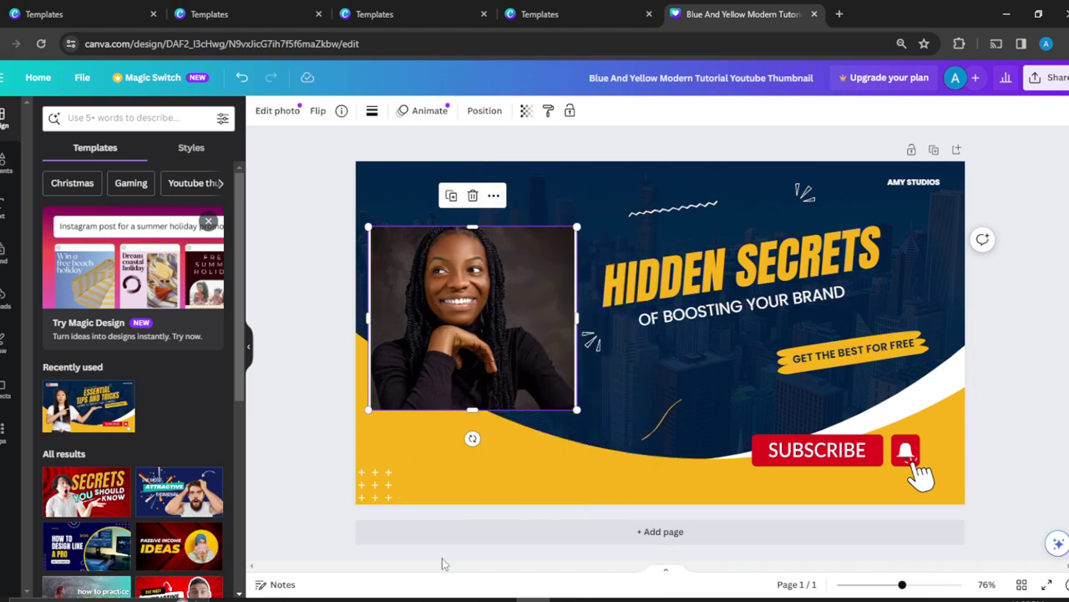
left_click(506, 242)
Crop the portrait so the image sits lower within its frame.
double_click(503, 241)
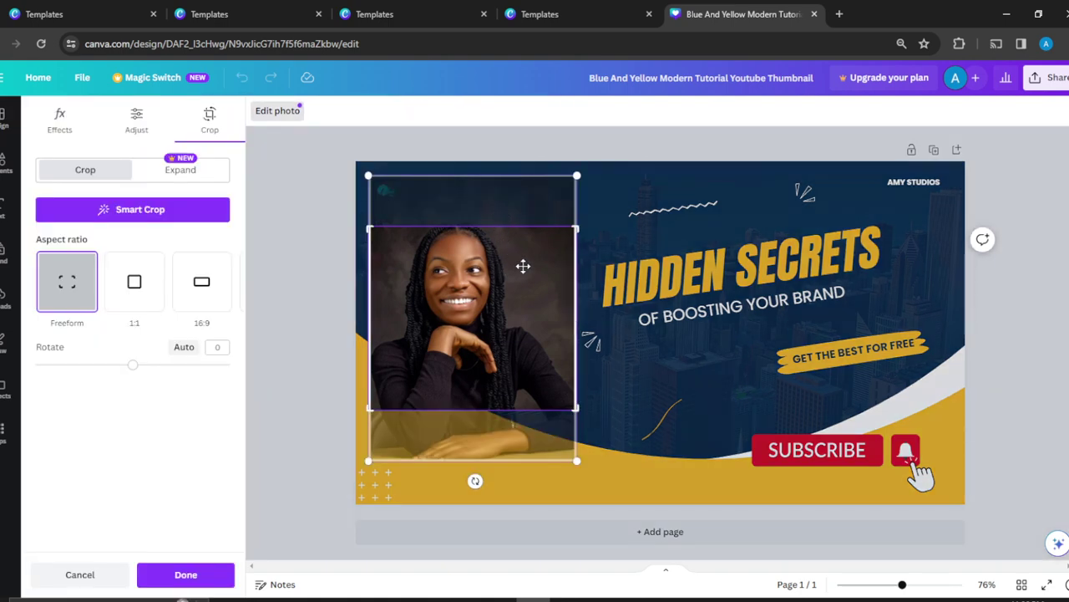
left_click_drag(523, 266, 527, 294)
key("Return")
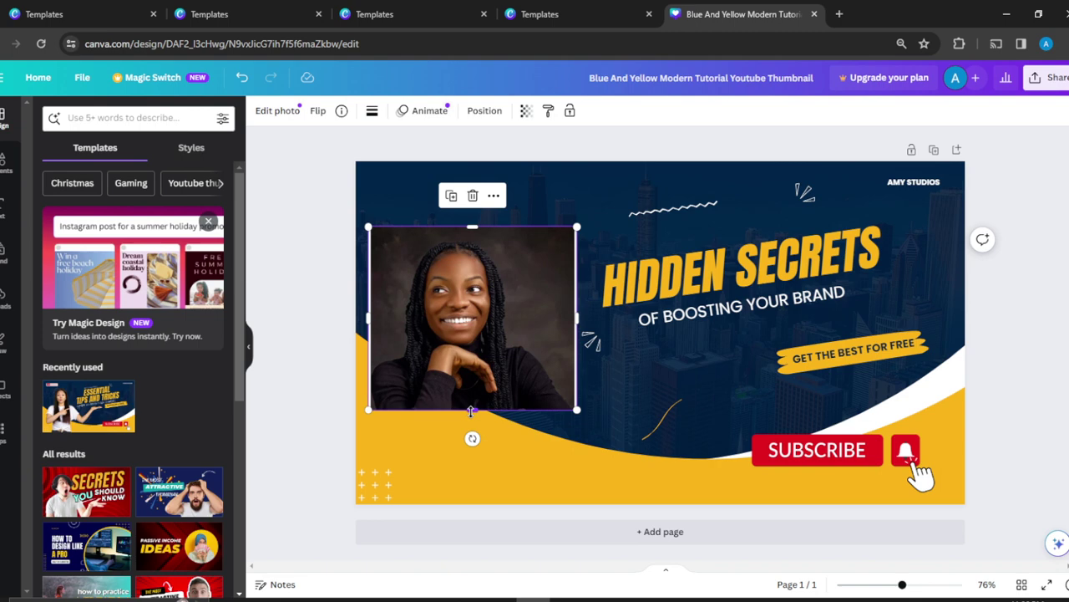
Stretch the photo frame downward, trim its top-left corner, and align it to the centre guide.
left_click_drag(470, 410, 479, 447)
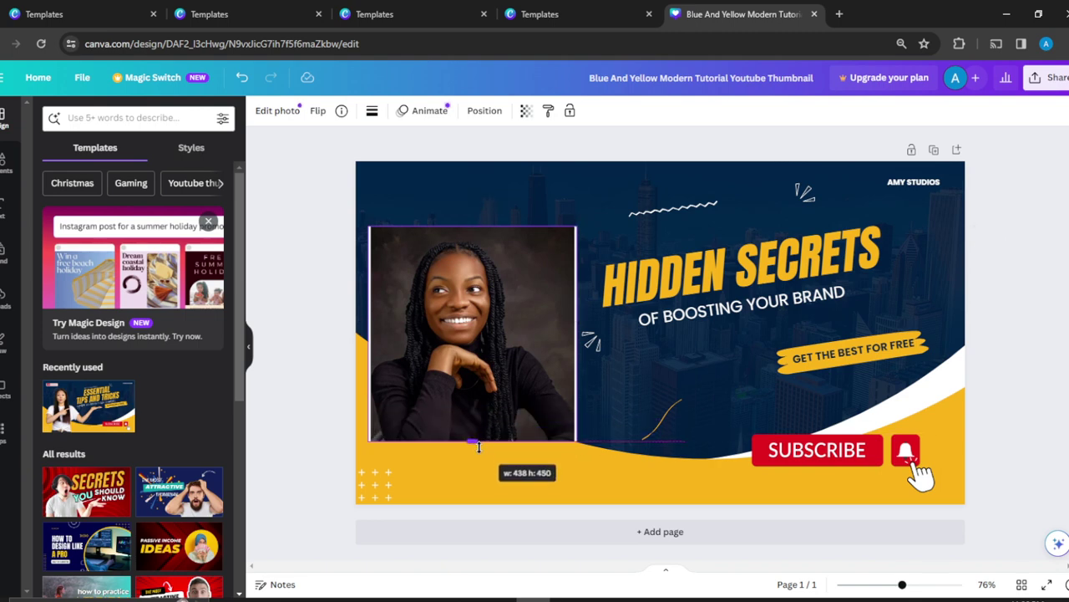
left_click_drag(479, 447, 490, 481)
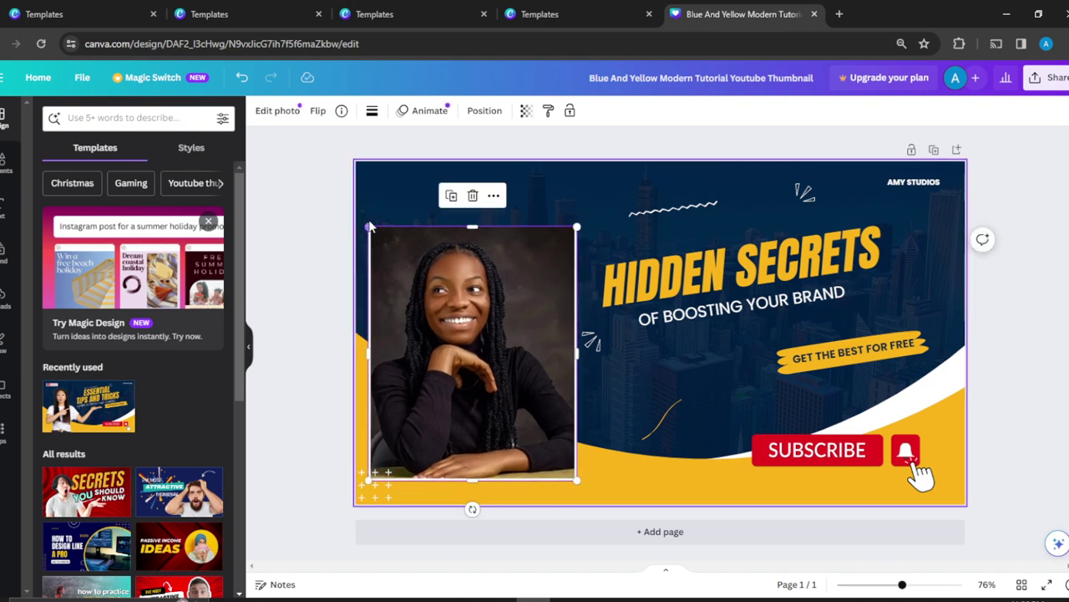
left_click_drag(368, 227, 382, 232)
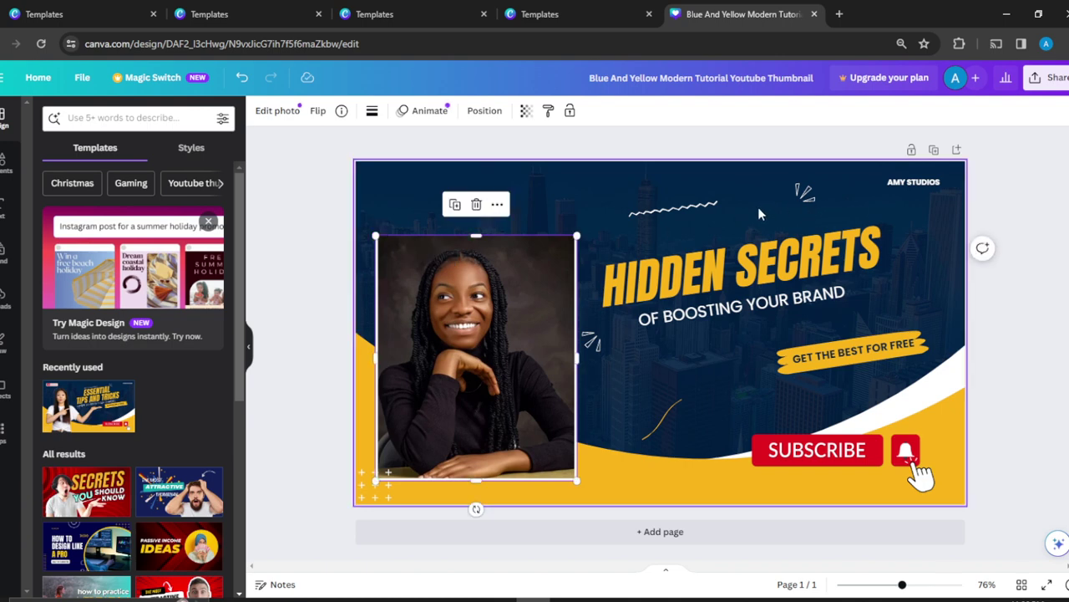
left_click_drag(544, 398, 532, 362)
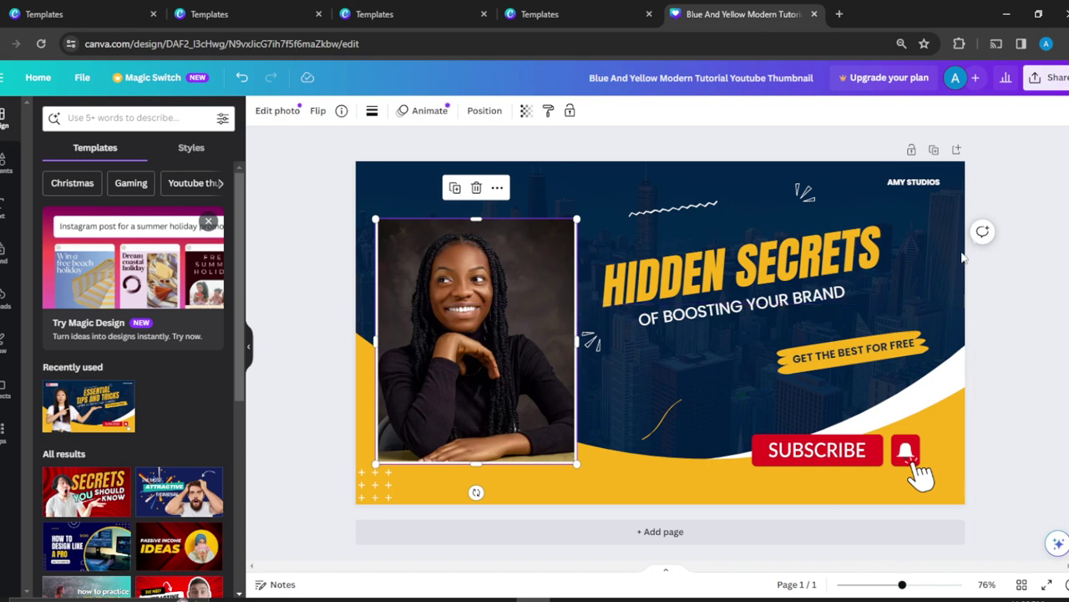
left_click(924, 222)
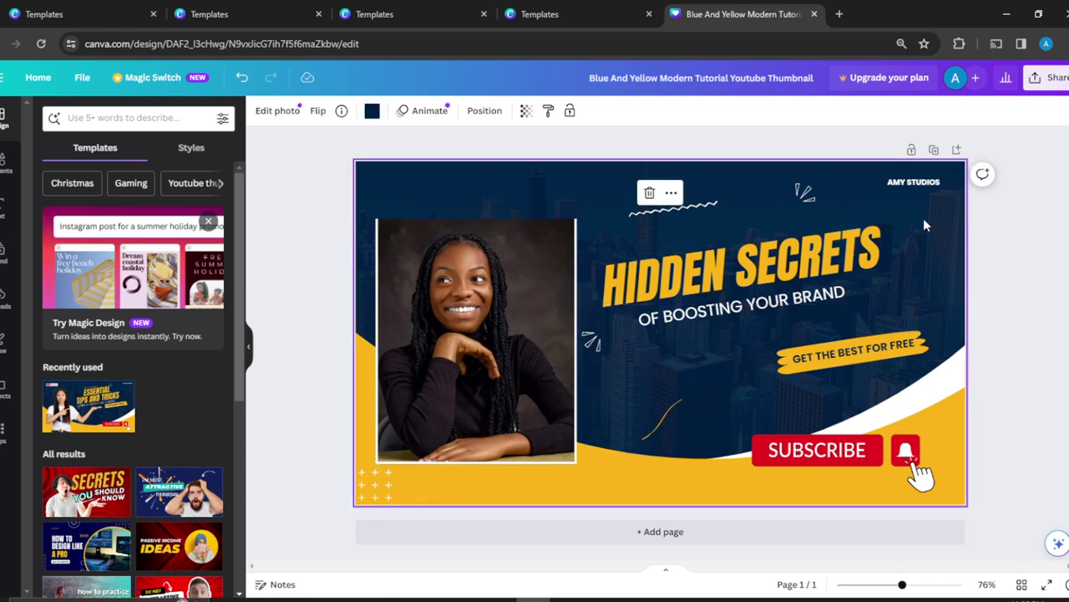
Recolour the yellow bottom wave using the Photo colors swatches.
left_click(824, 137)
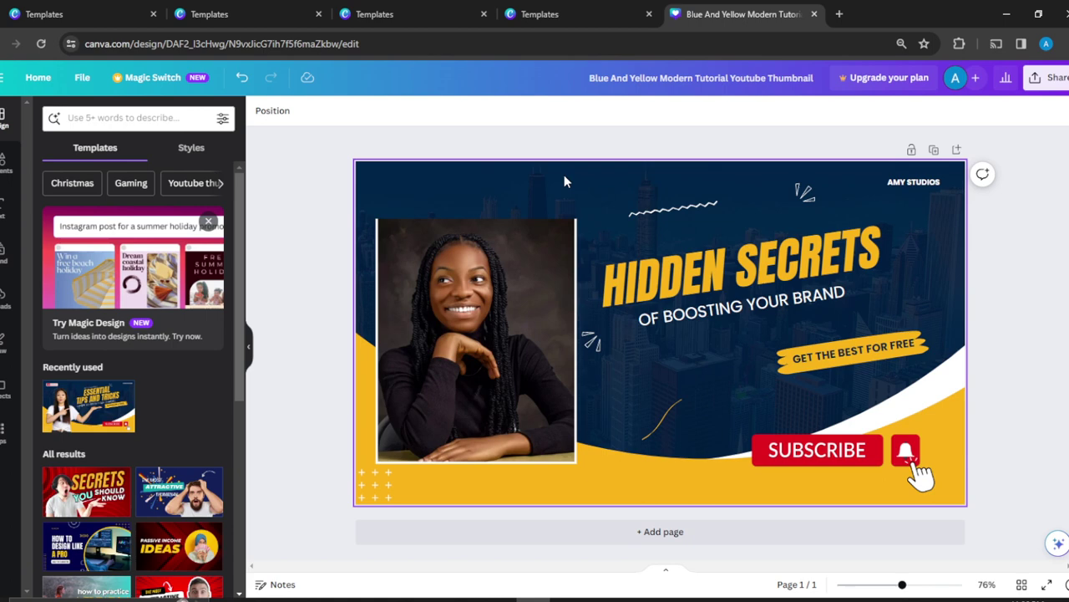
left_click(528, 491)
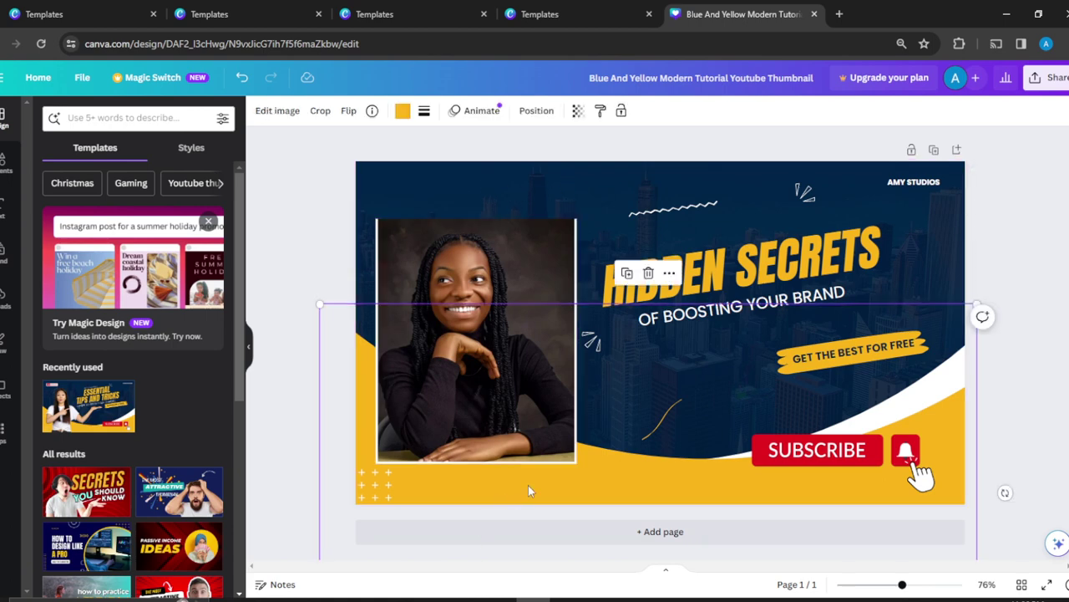
left_click(404, 113)
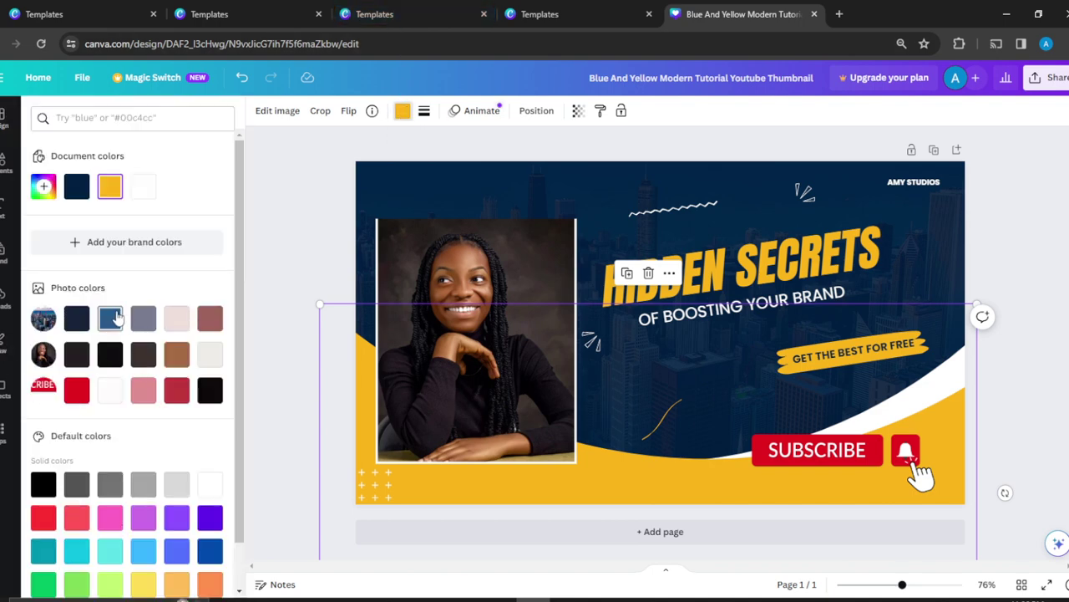
left_click(111, 322)
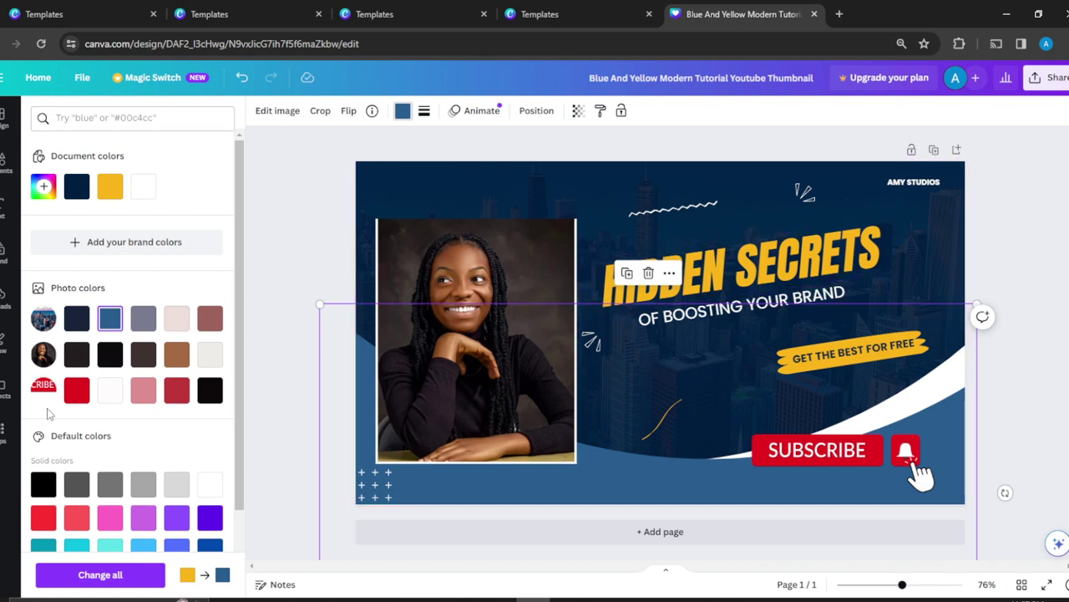
left_click(74, 359)
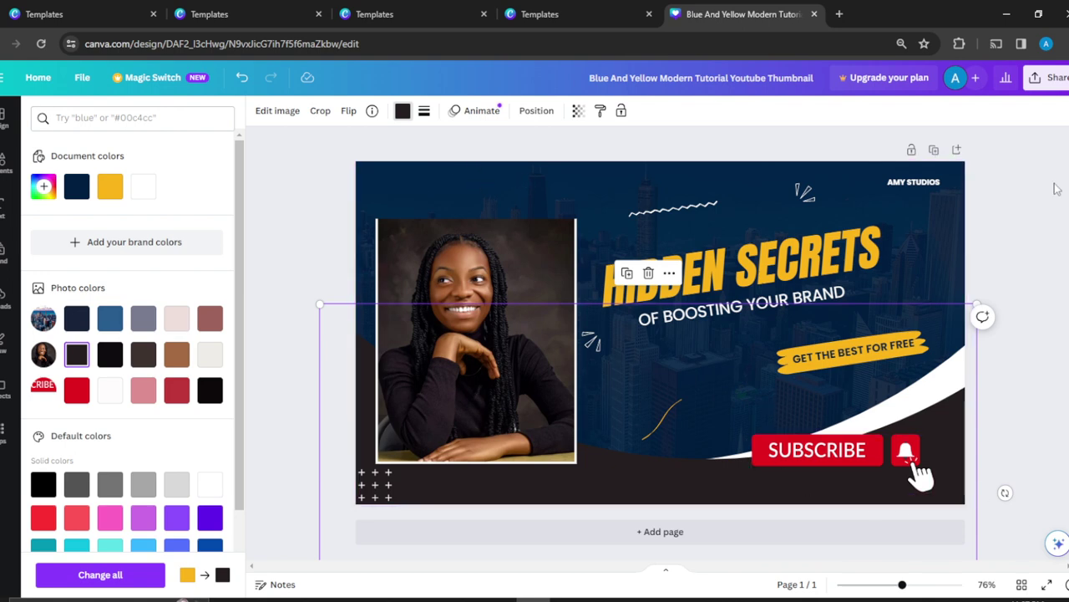
Try dark brown, black and blue on the city background, then keep it navy.
left_click(552, 203)
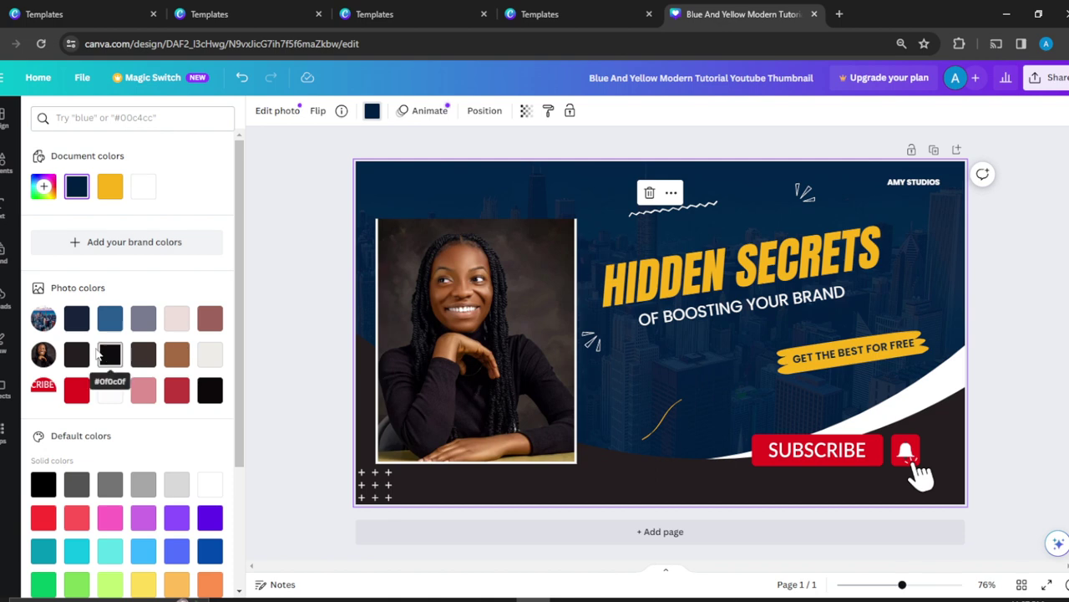
left_click(71, 357)
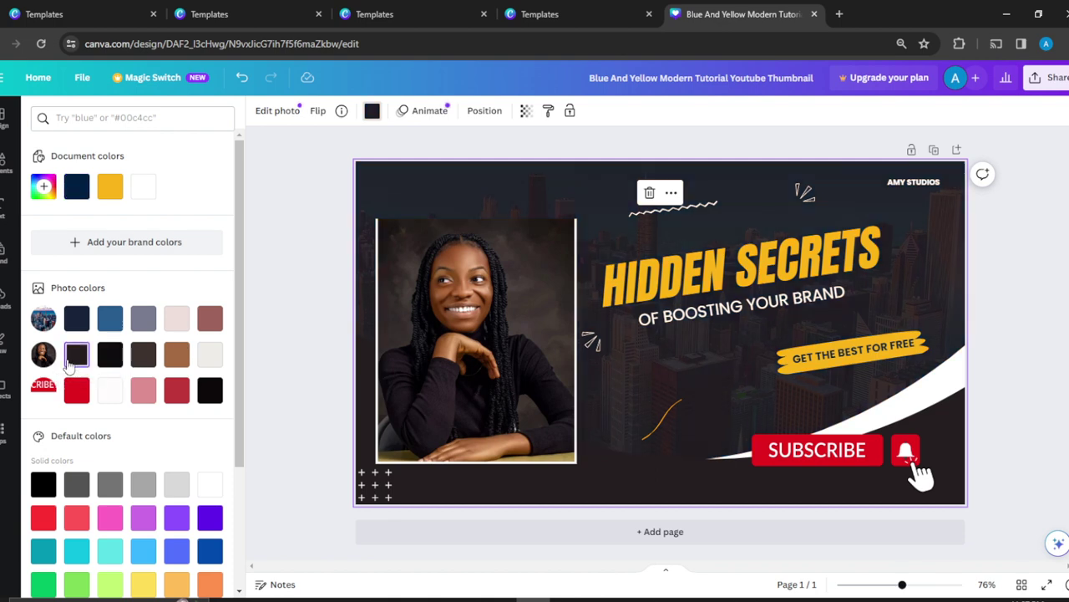
left_click(109, 356)
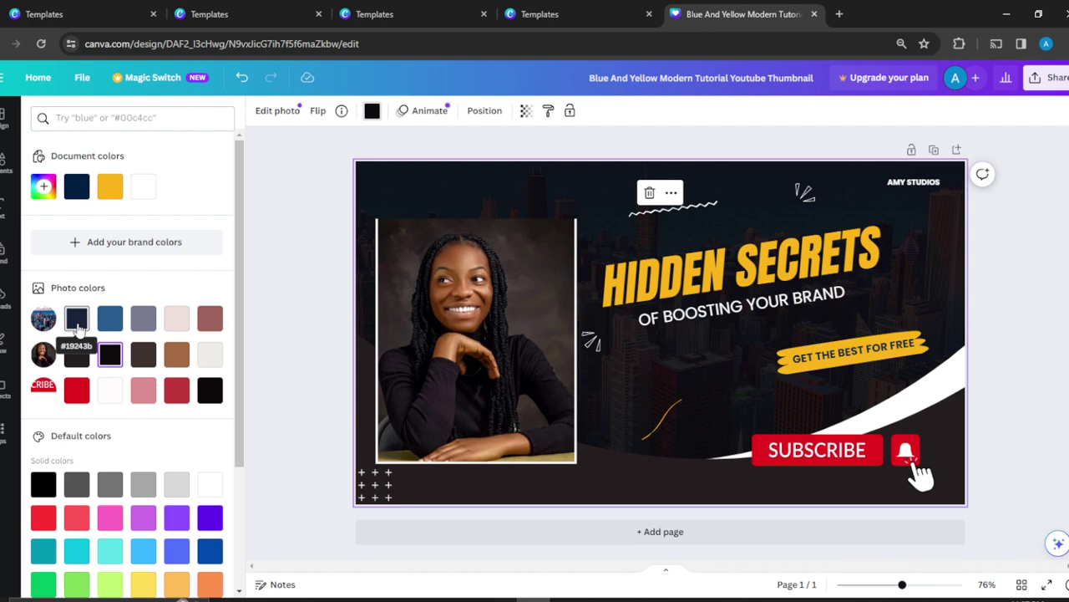
left_click(109, 325)
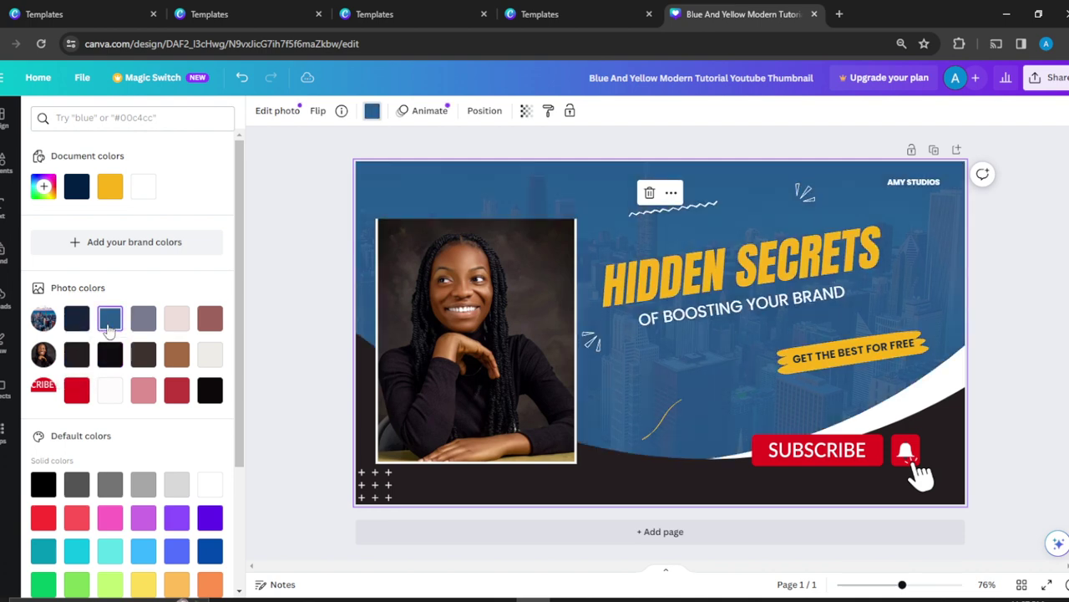
left_click(76, 319)
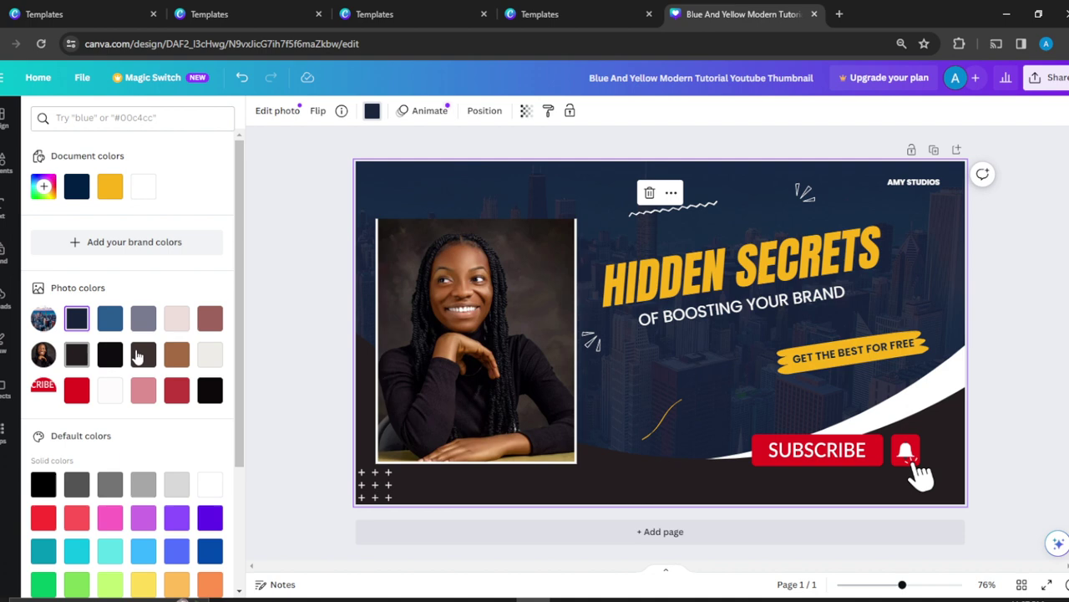
Make the lower wave shape behind the photo blue.
left_click(624, 478)
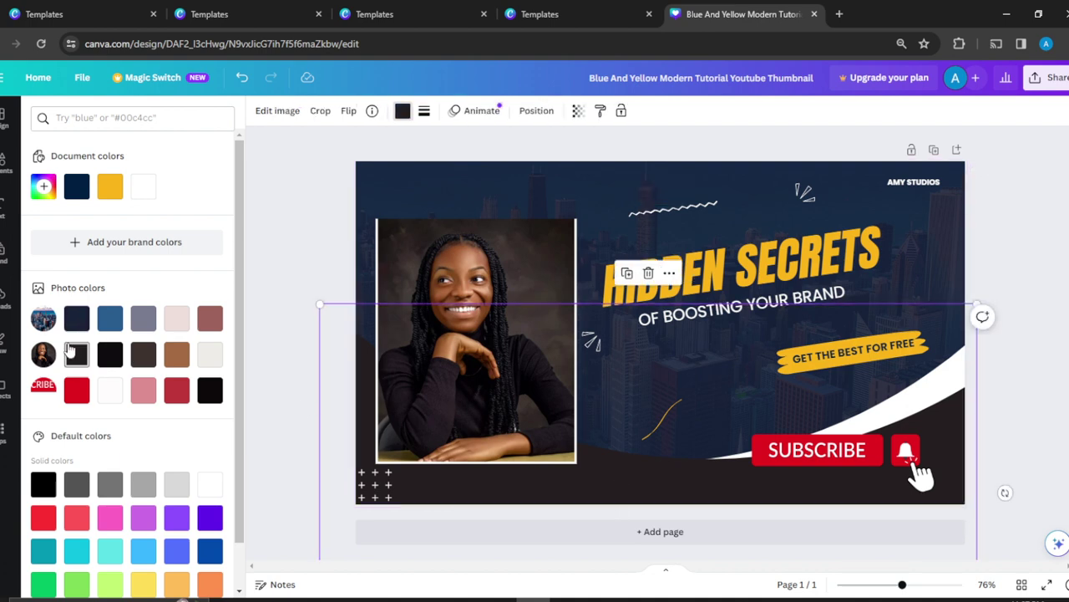
left_click(115, 323)
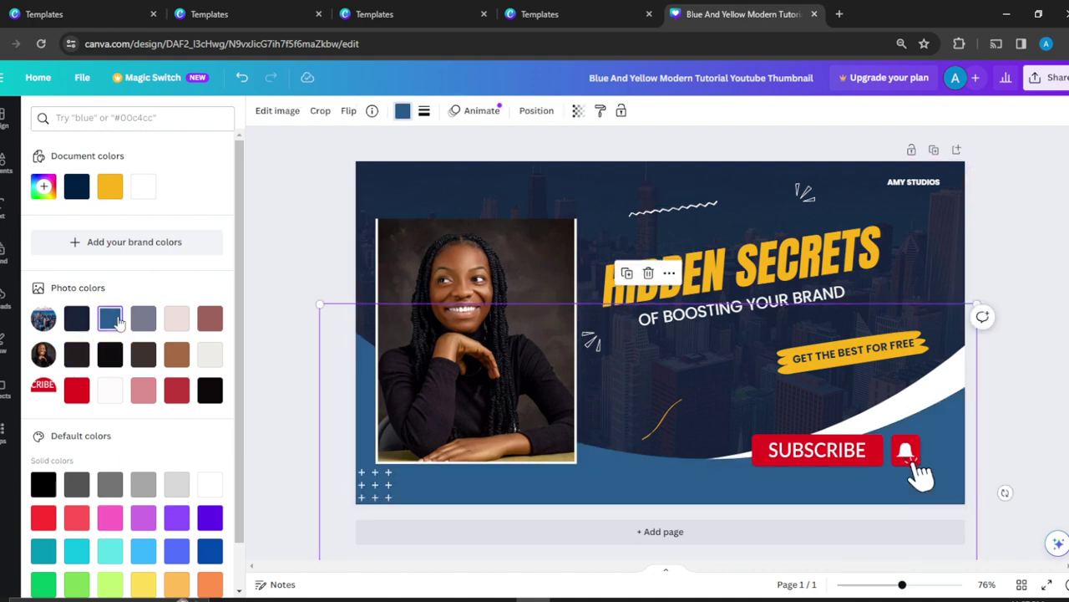
key("Escape")
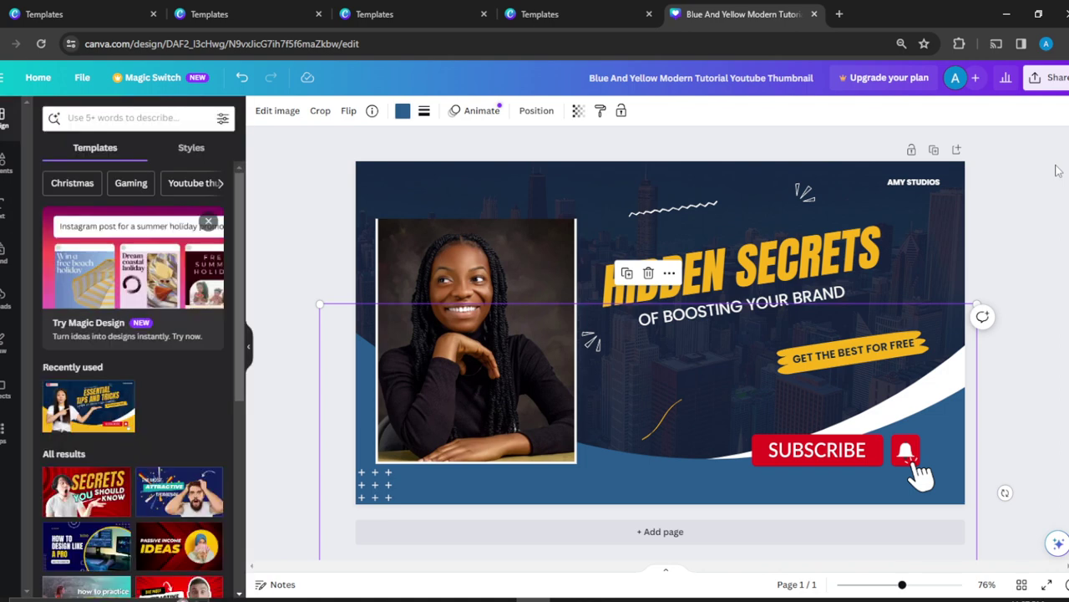
Shrink the portrait slightly from its top-left corner and nudge it up and left.
key("Escape")
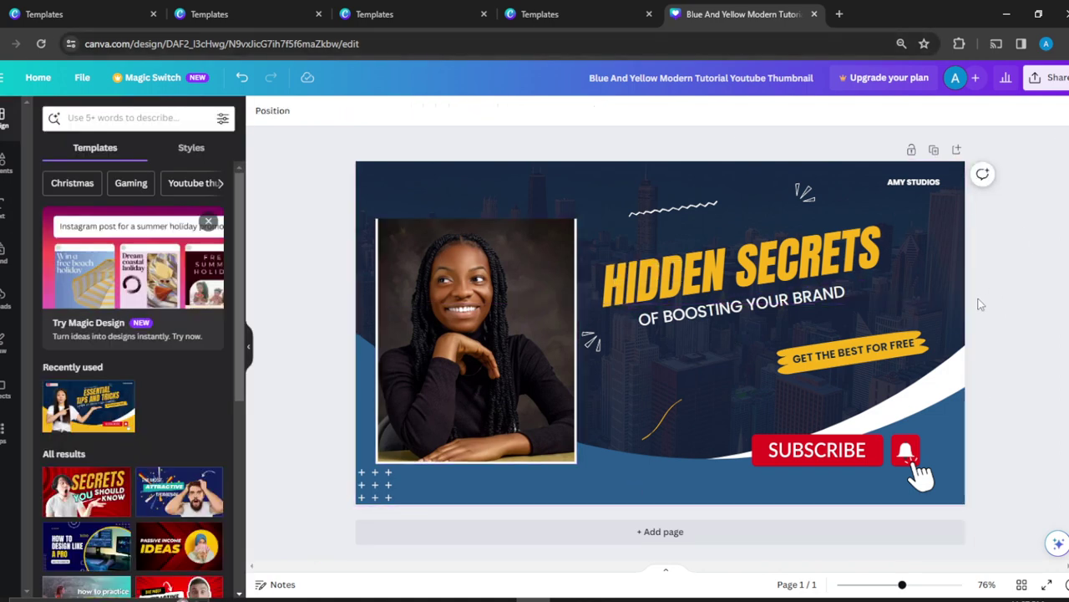
left_click(380, 223)
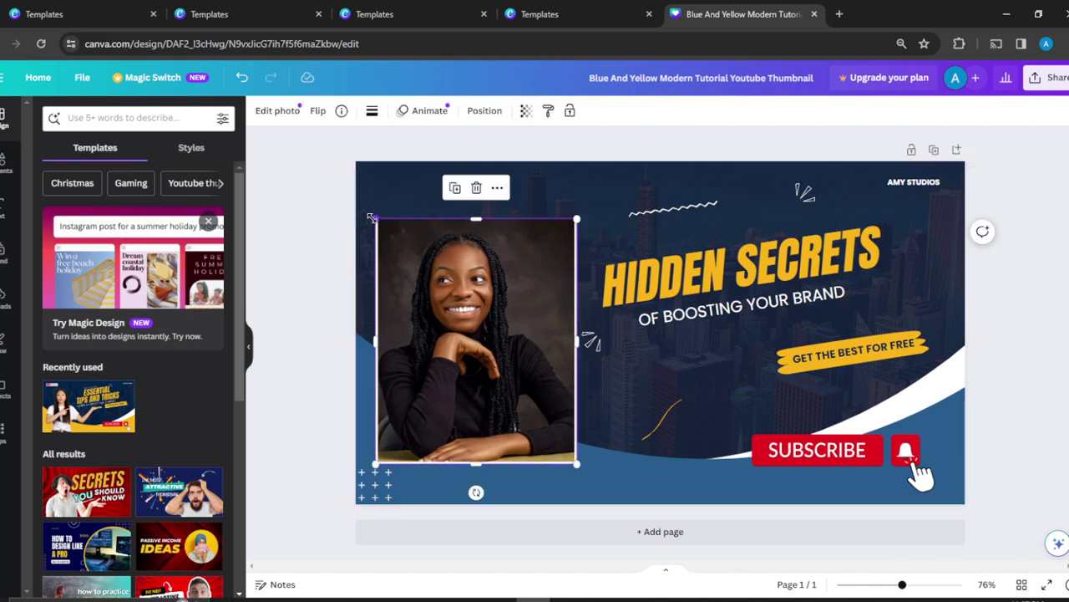
left_click_drag(372, 218, 398, 231)
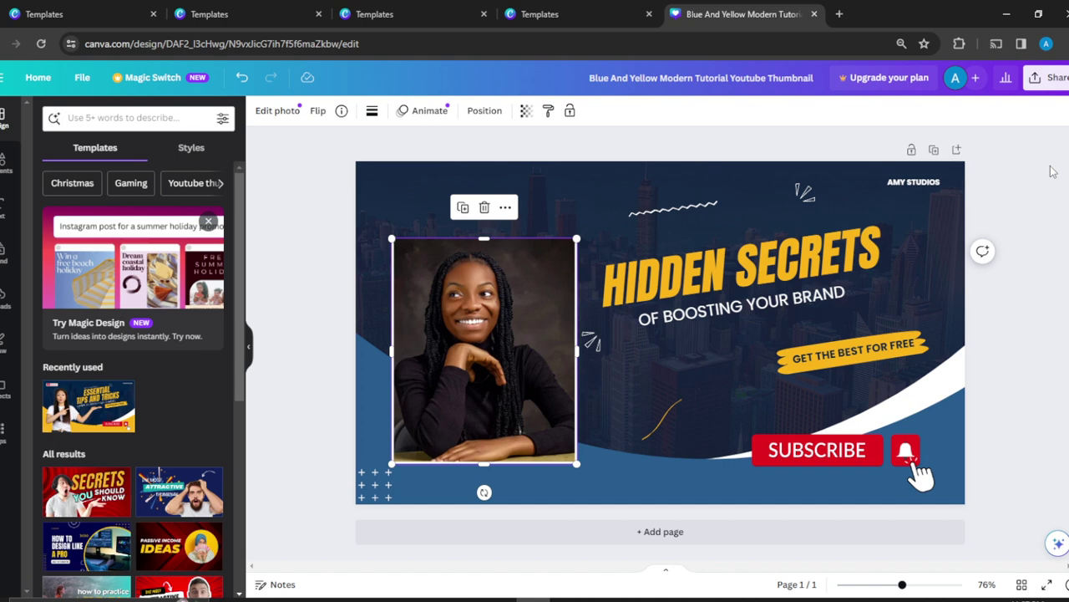
left_click_drag(532, 350, 527, 343)
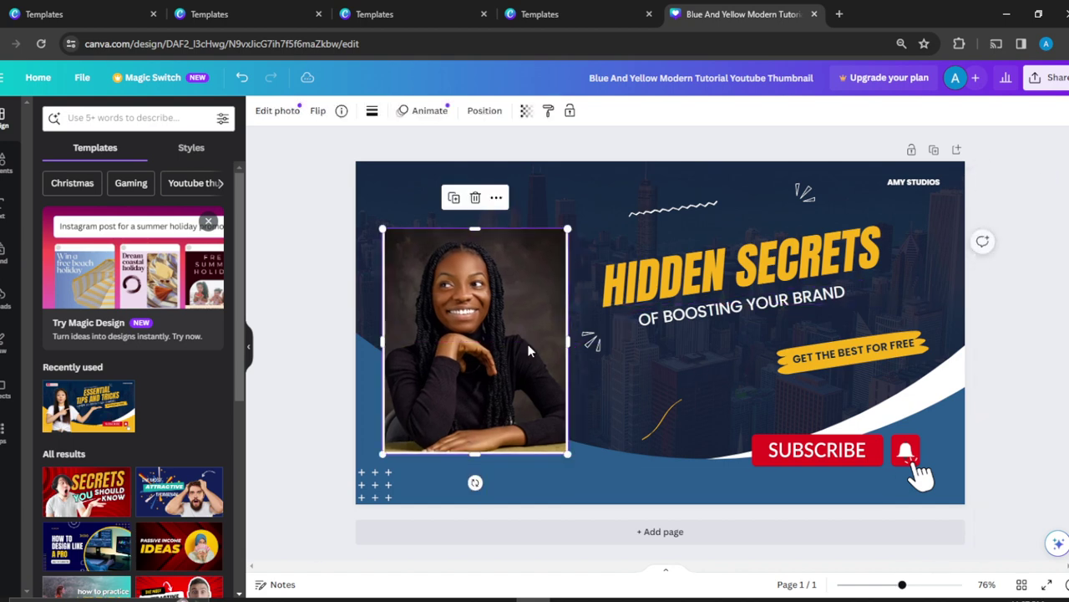
left_click(1054, 390)
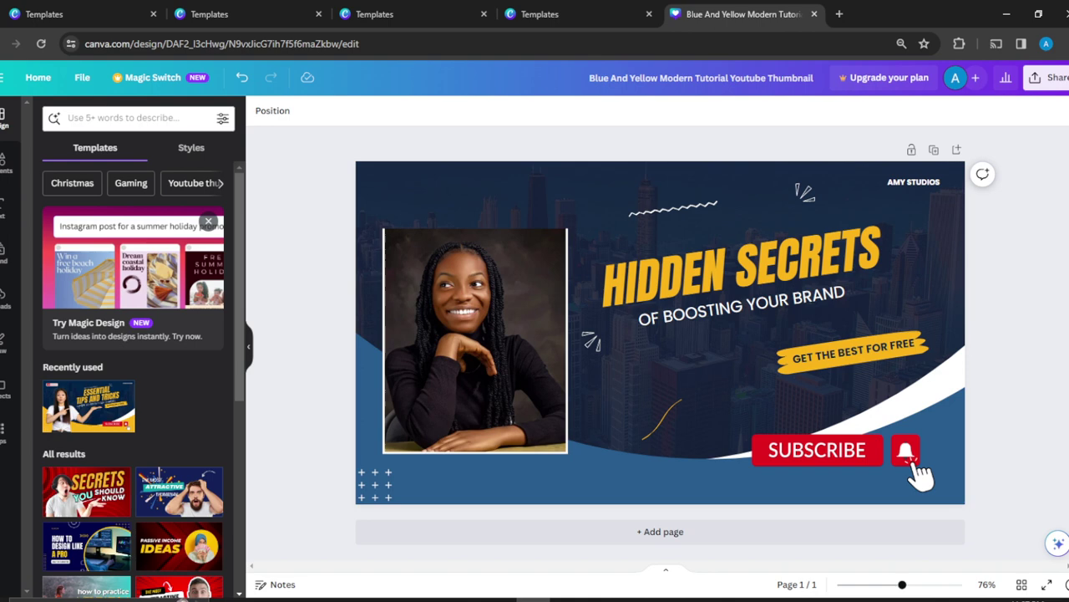
left_click(1054, 79)
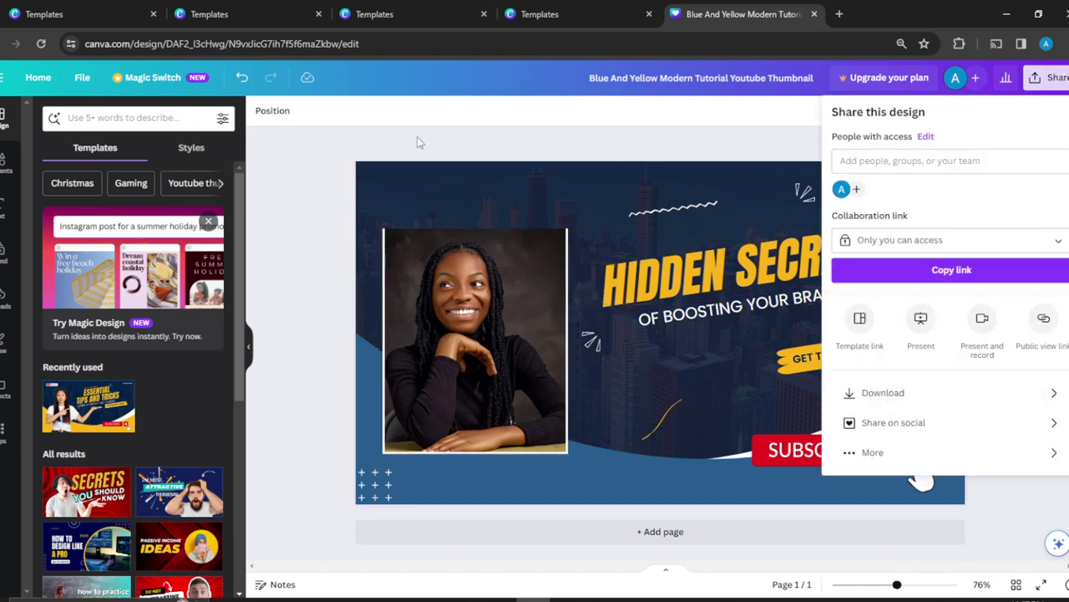
left_click(636, 162)
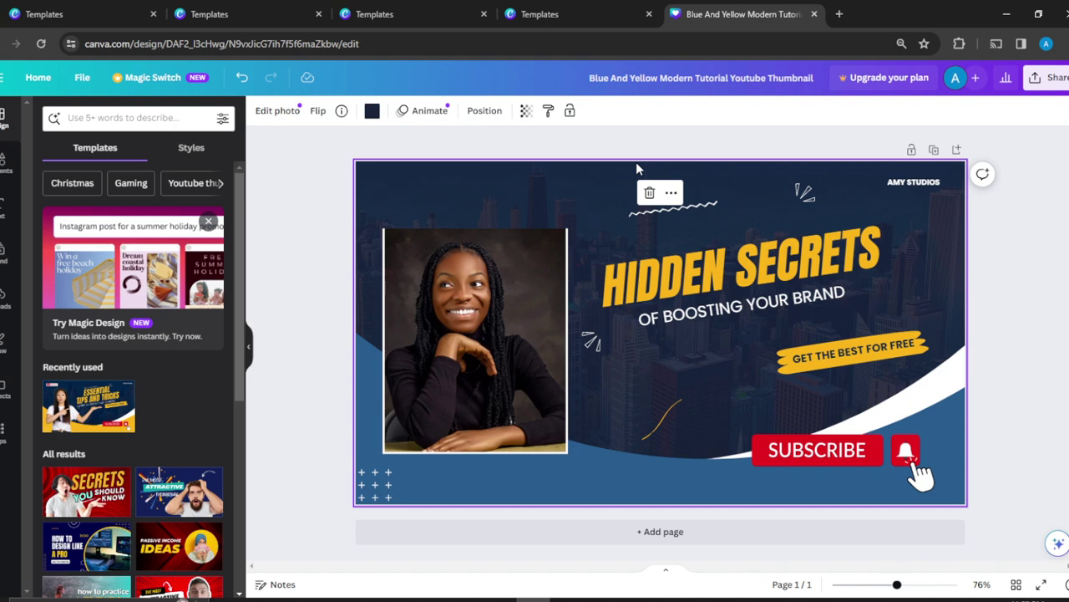